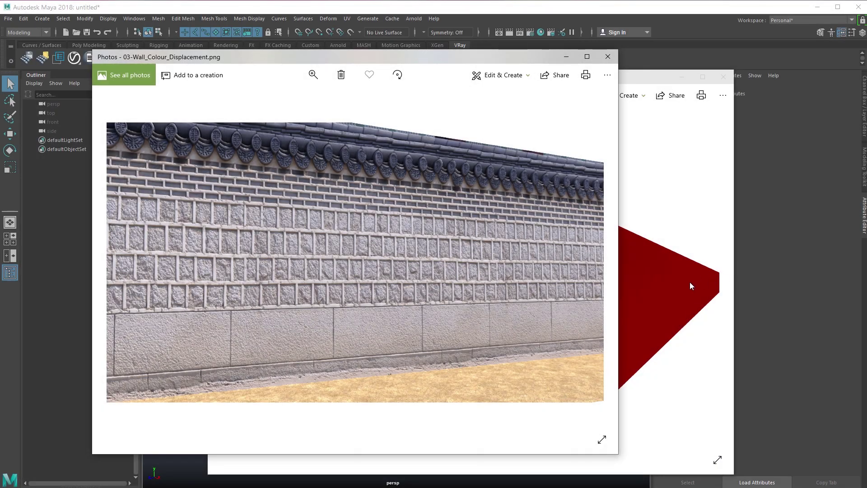
Step: Look through the example images of the displaced wall, the brightness-based displacement values and the plain wall
{"action": "left_click", "coordinate": [689, 282]}
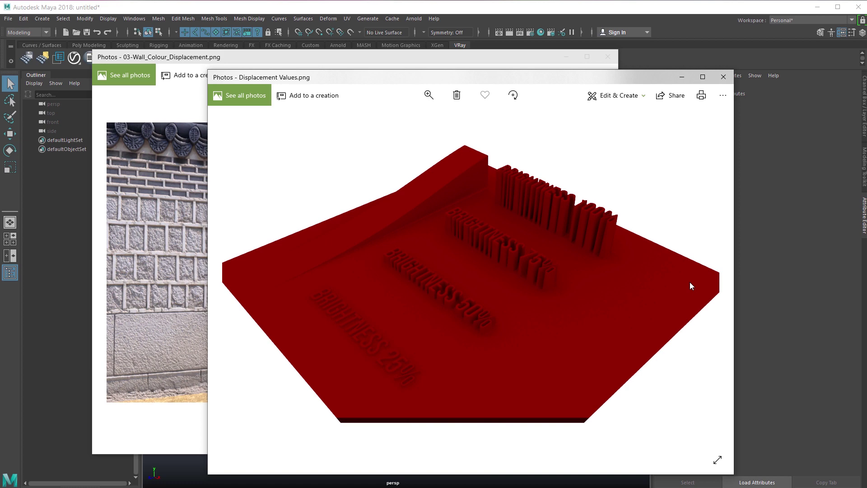
{"action": "left_click", "coordinate": [121, 257]}
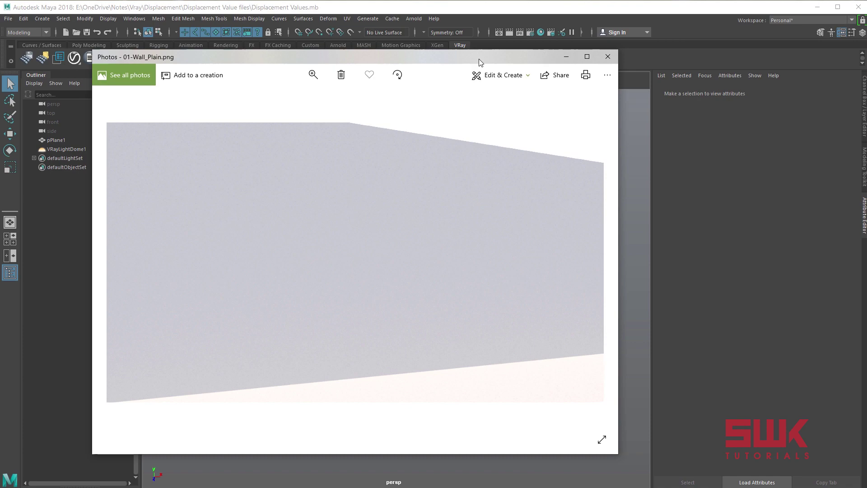
{"action": "key", "text": "Right"}
{"action": "key", "text": "Right"}
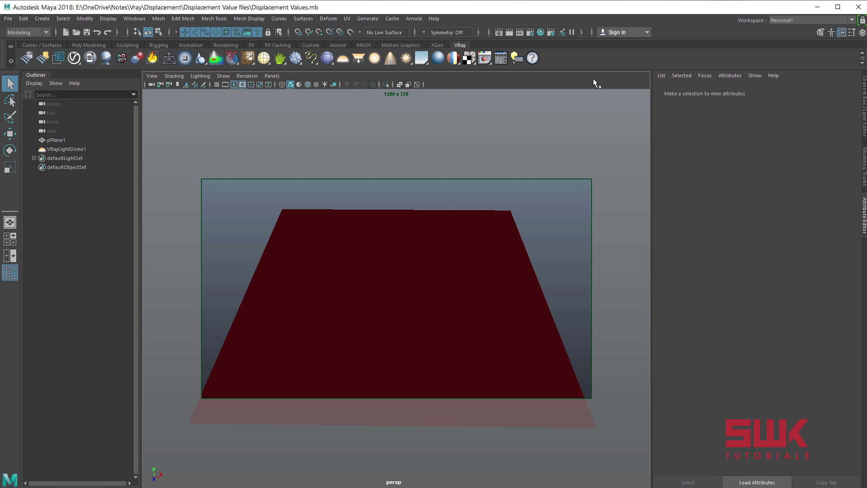
Step: Apply a single VRayDisplacement node to the red plane
{"action": "left_click", "coordinate": [473, 268]}
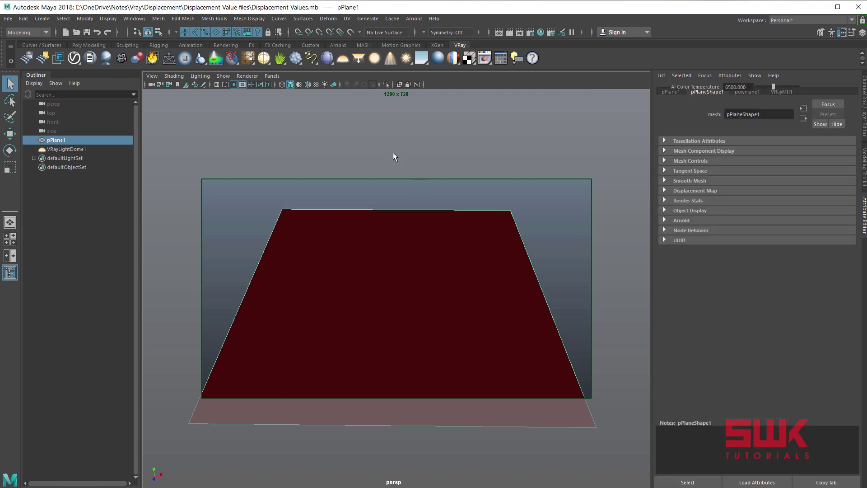
{"action": "right_click", "coordinate": [299, 61]}
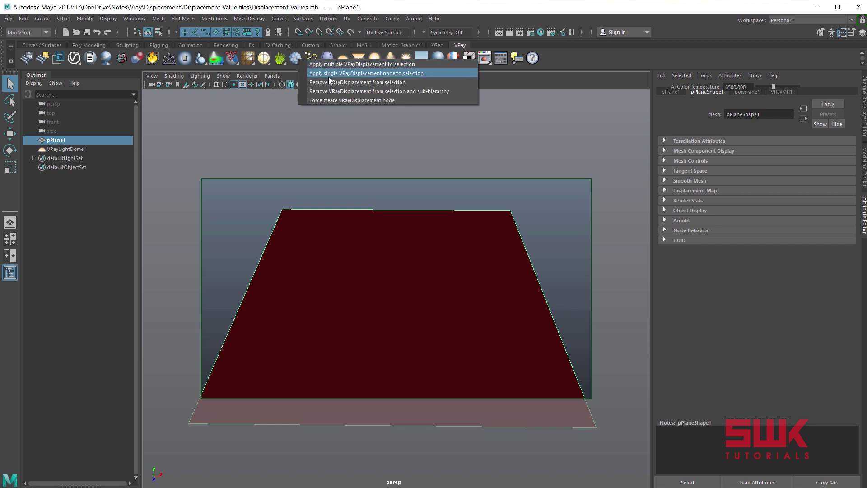
{"action": "left_click", "coordinate": [397, 73]}
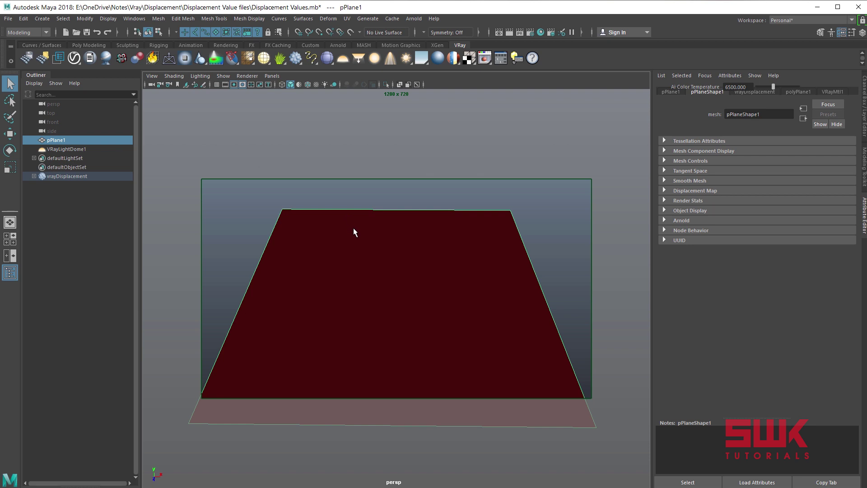
Step: Connect a File texture to the displacement material of the plane's vrayDisplacement node
{"action": "left_click", "coordinate": [35, 176]}
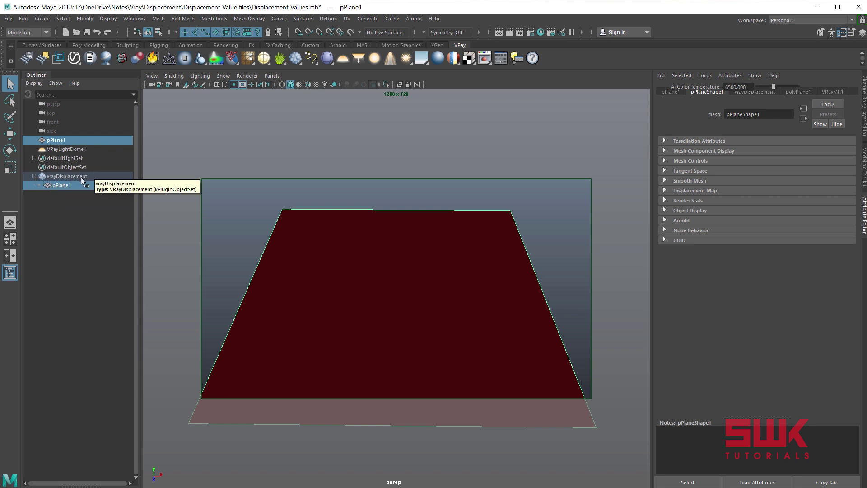
{"action": "left_click", "coordinate": [104, 175]}
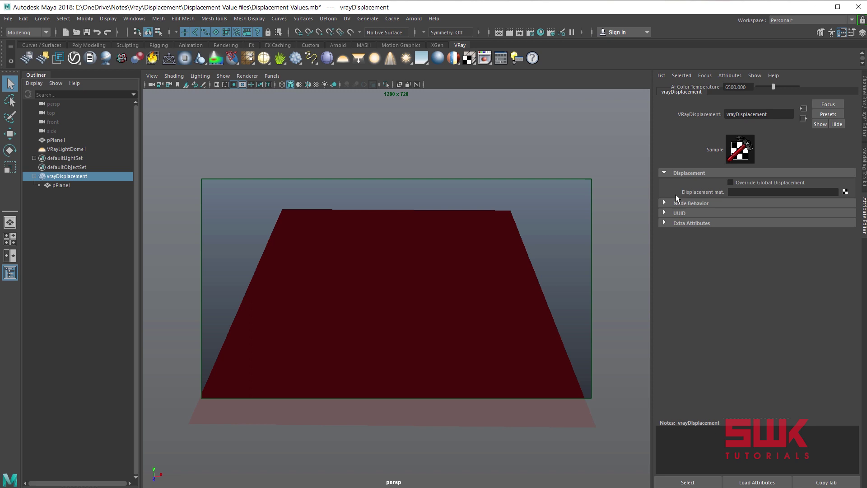
{"action": "left_click", "coordinate": [845, 192]}
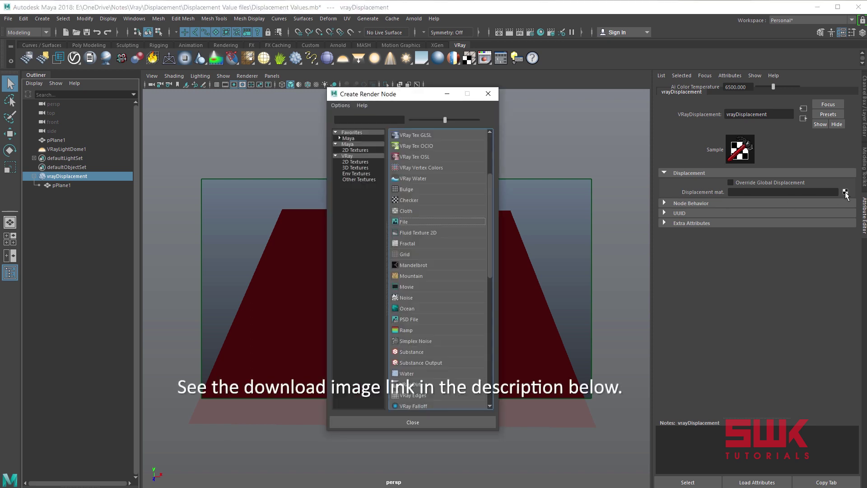
{"action": "left_click", "coordinate": [405, 221]}
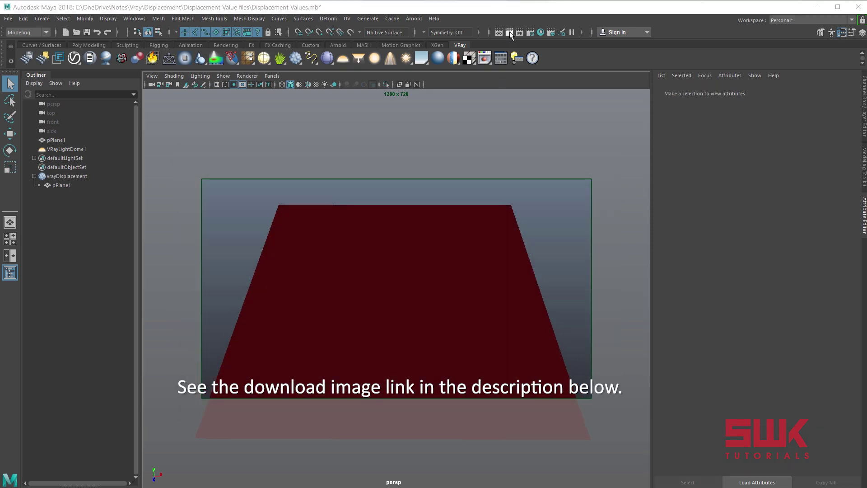
Step: Render the displaced plane with V-Ray, save the image to the render history and inspect the lettering up close
{"action": "left_click", "coordinate": [509, 32]}
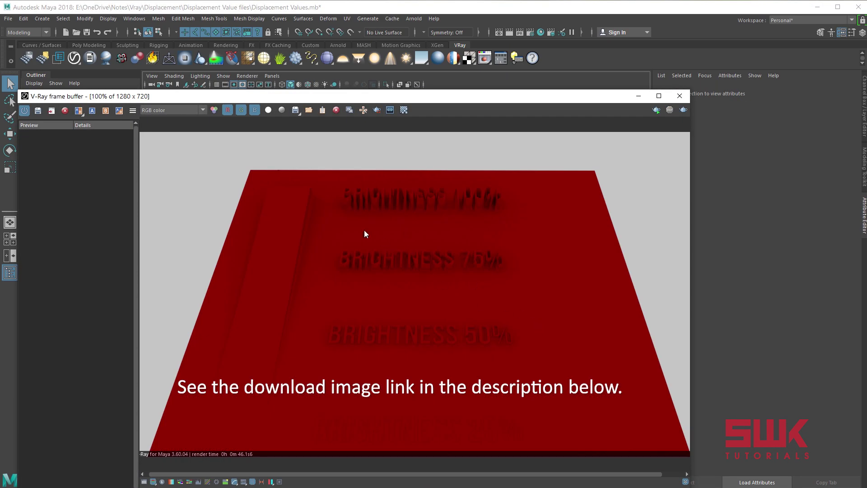
{"action": "left_click", "coordinate": [39, 111]}
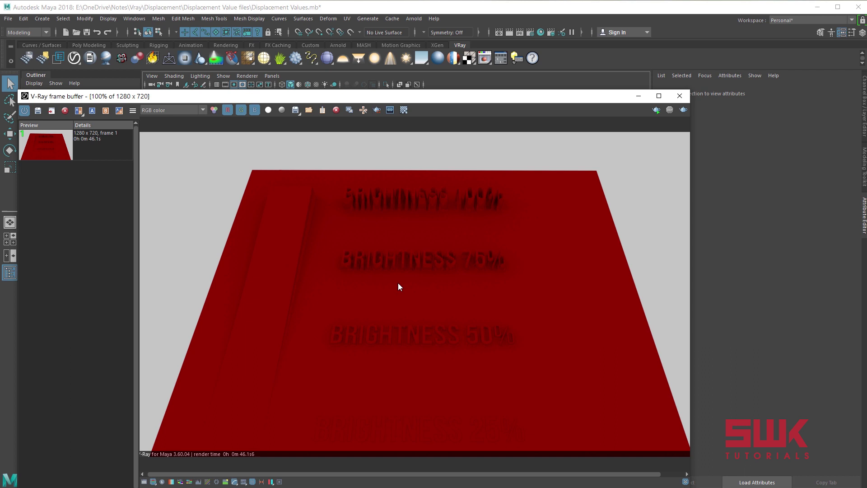
{"action": "scroll", "coordinate": [399, 284], "scroll_direction": "up", "scroll_amount": 1}
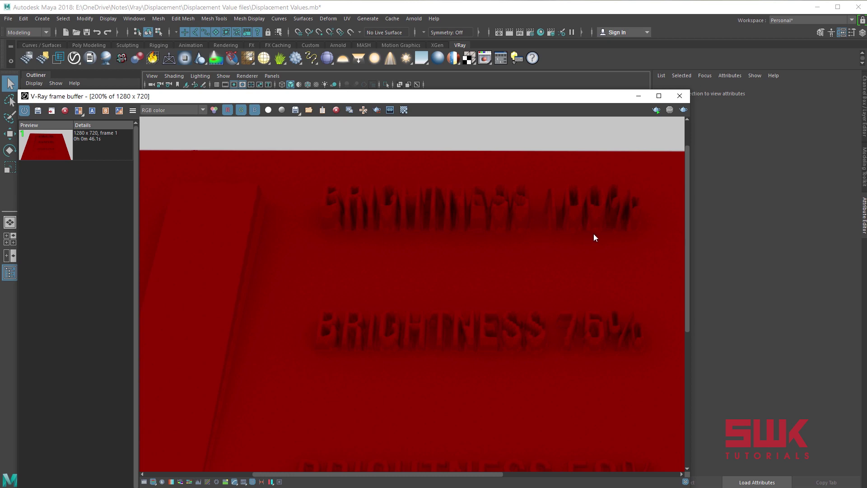
Step: Set the edge length in V-Ray's default displacement and subdivision render settings to 1
{"action": "left_click", "coordinate": [532, 30]}
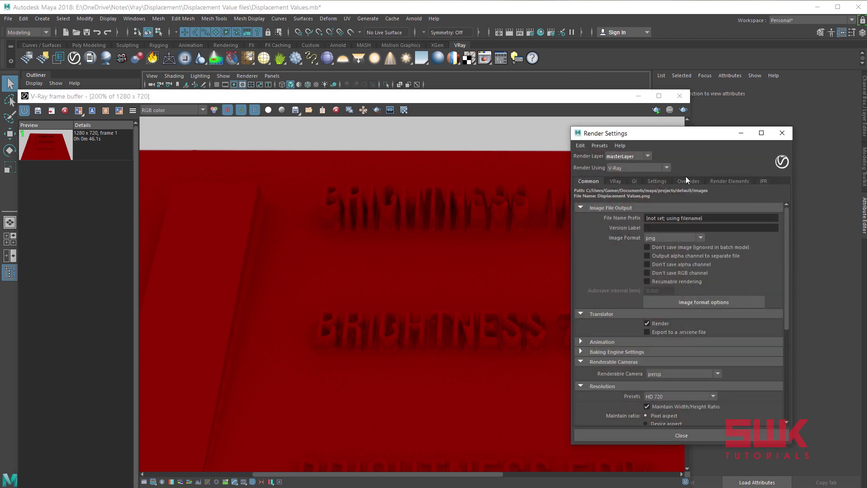
{"action": "left_click", "coordinate": [664, 181]}
{"action": "left_click", "coordinate": [581, 191]}
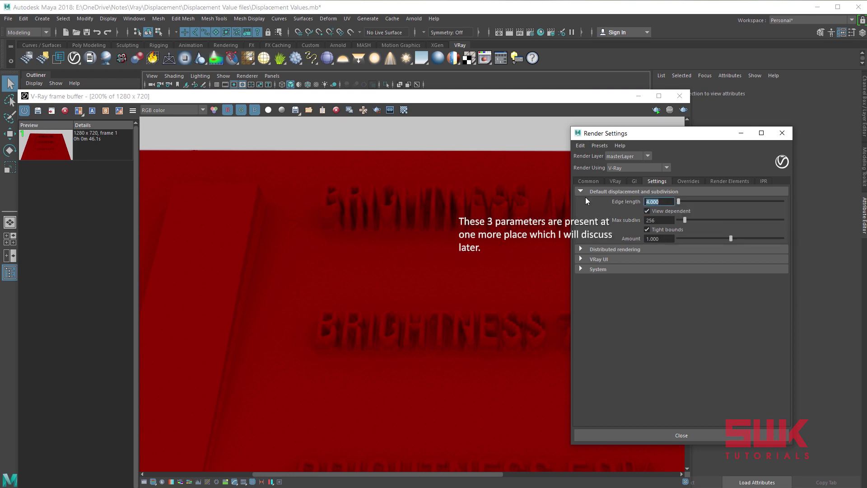
{"action": "mouse_move", "coordinate": [587, 200]}
{"action": "type", "text": "1"}
{"action": "key", "text": "Return"}
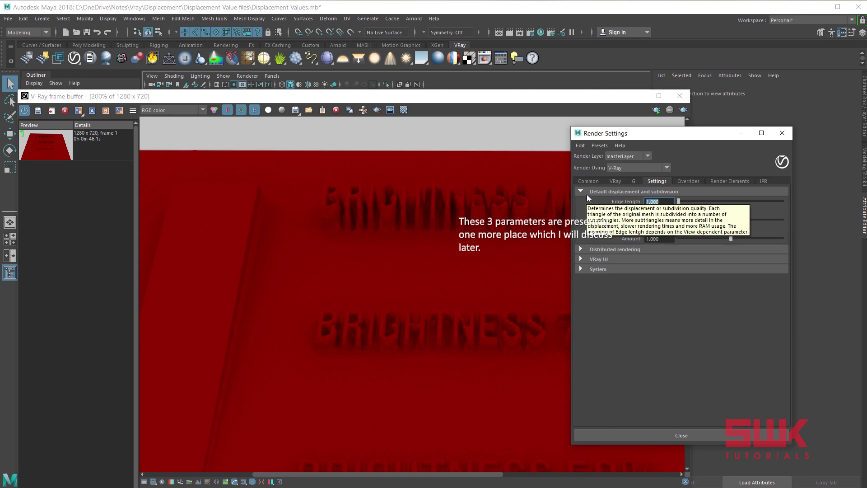
Step: Render the plane again with the finer edge length and save the result to the render history
{"action": "left_click", "coordinate": [683, 110]}
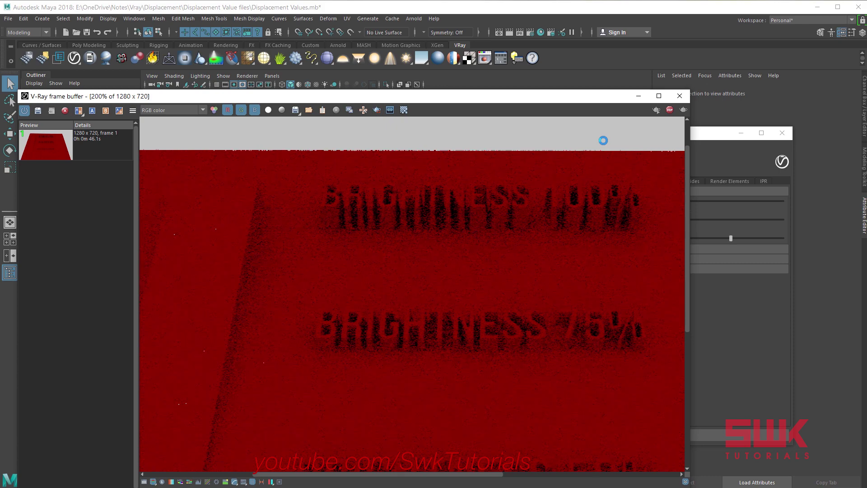
{"action": "scroll", "coordinate": [534, 188], "scroll_direction": "down", "scroll_amount": 2}
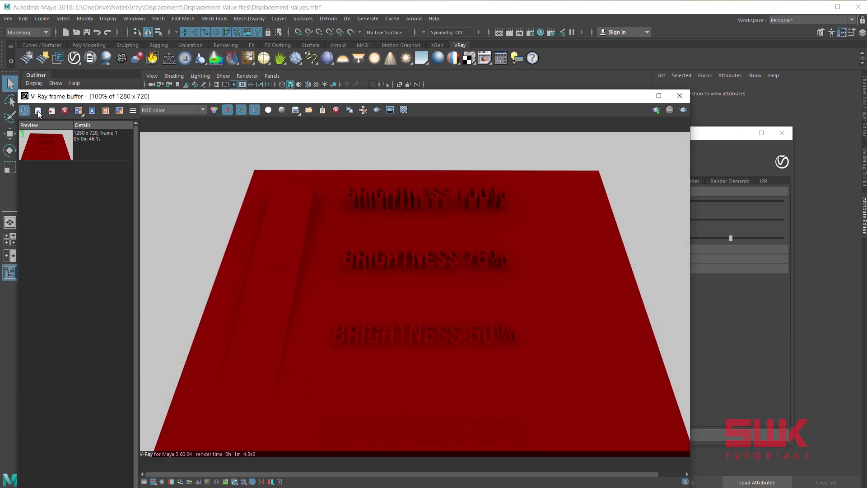
{"action": "left_click", "coordinate": [38, 111]}
Step: Set the newest render as image B and the first render as image A, and compare their displacement detail with the divider
{"action": "left_click", "coordinate": [65, 143]}
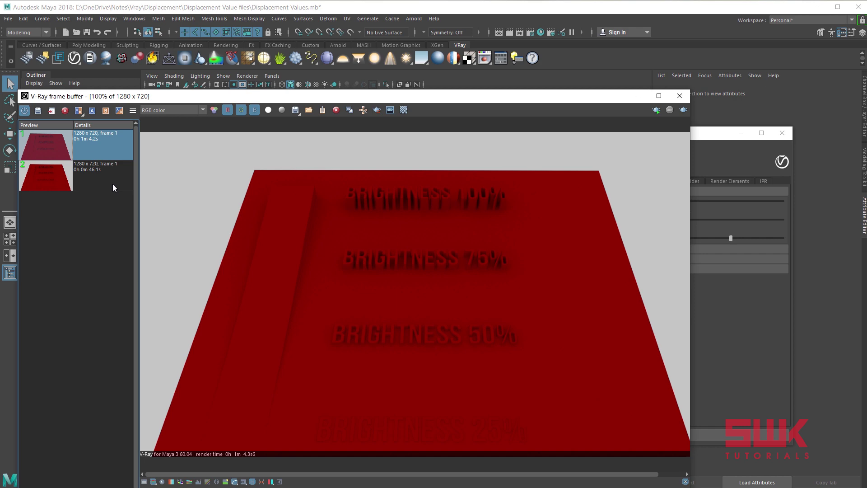
{"action": "left_click", "coordinate": [106, 111]}
{"action": "left_click", "coordinate": [112, 171]}
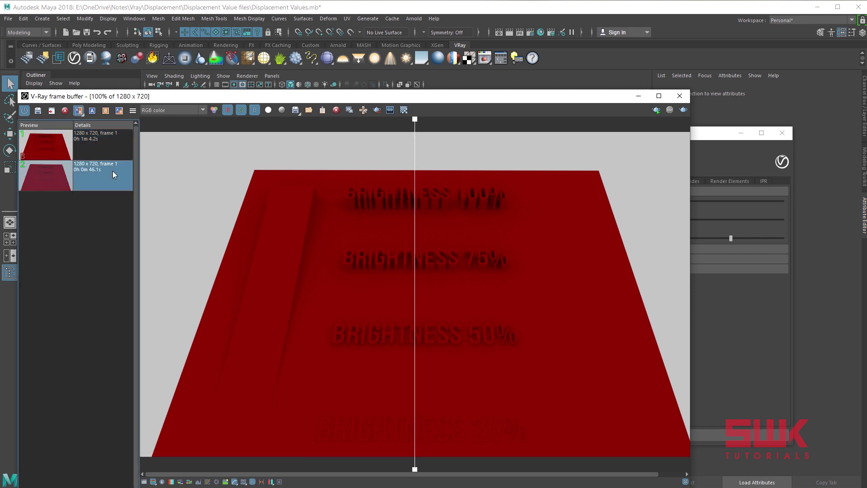
{"action": "left_click", "coordinate": [93, 112]}
{"action": "left_click_drag", "start_coordinate": [414, 271], "coordinate": [538, 296]}
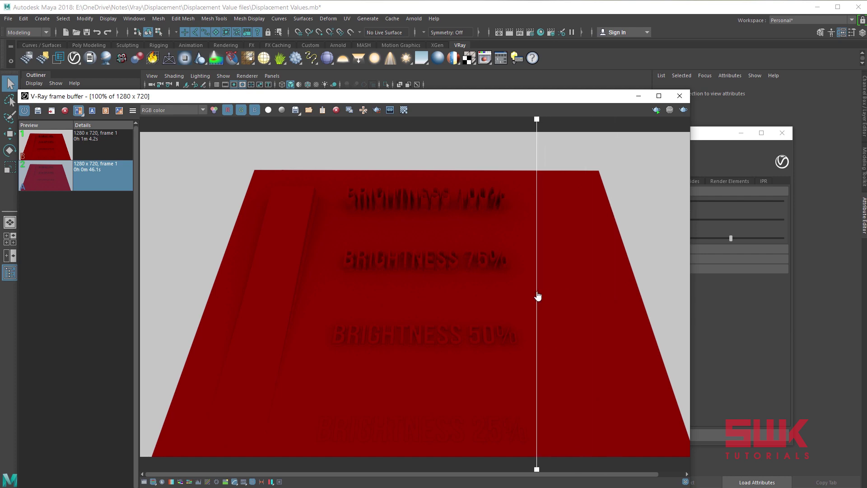
{"action": "left_click_drag", "start_coordinate": [537, 296], "coordinate": [334, 296]}
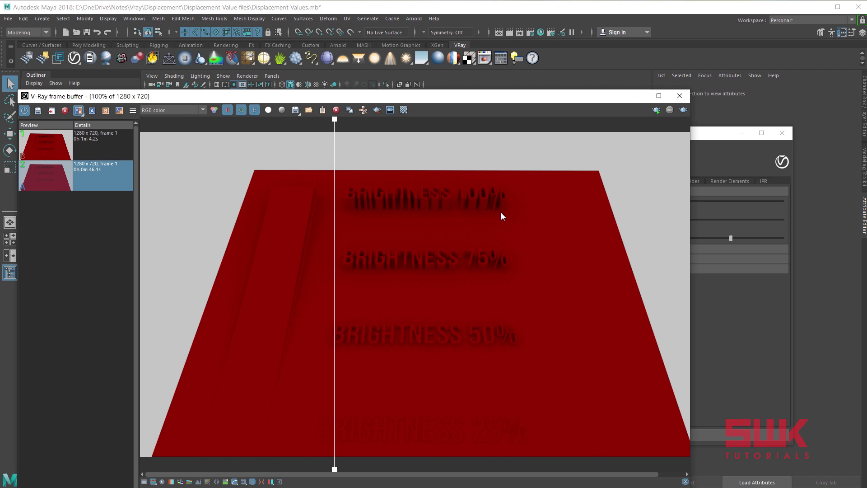
{"action": "left_click_drag", "start_coordinate": [333, 236], "coordinate": [317, 257]}
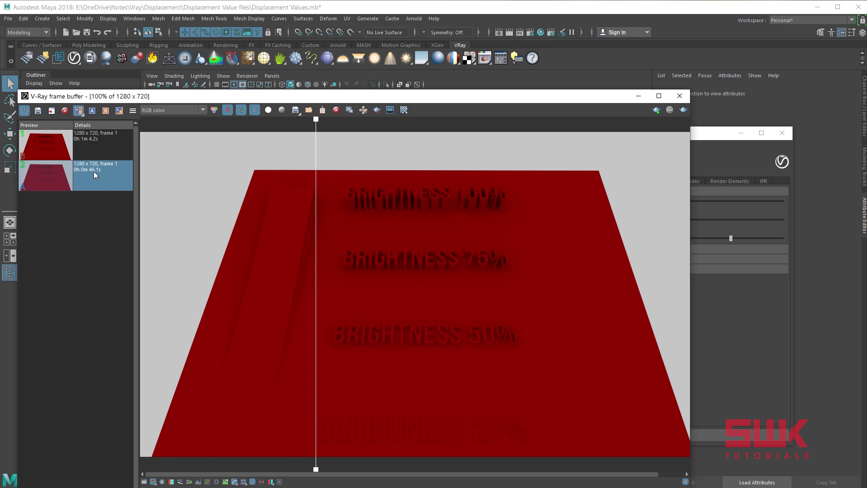
{"action": "left_click", "coordinate": [91, 143]}
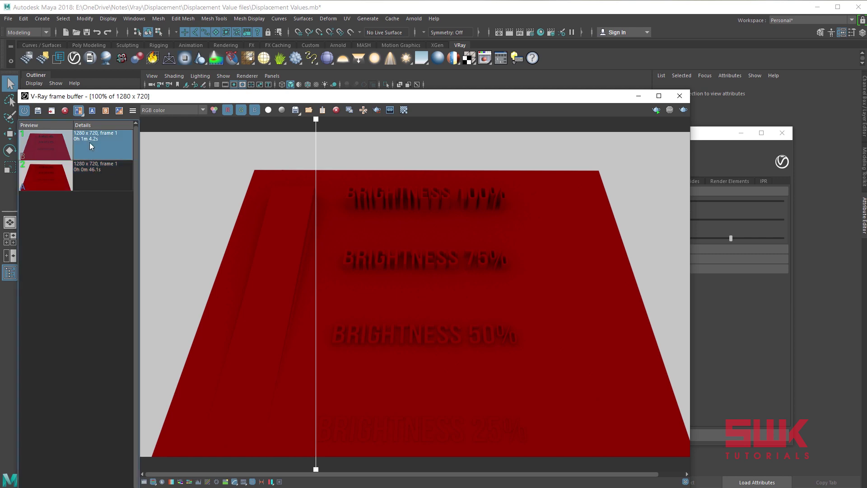
Step: Set the default displacement amount in the render settings to 3
{"action": "left_click", "coordinate": [747, 343]}
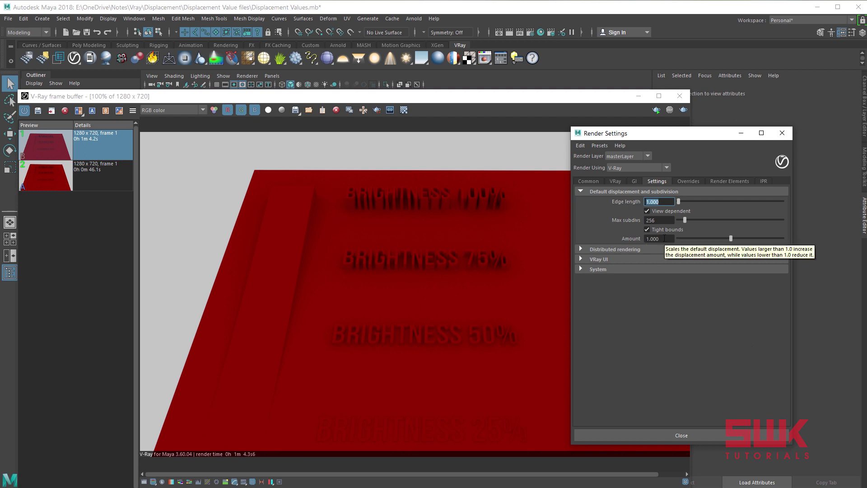
{"action": "left_click", "coordinate": [659, 238]}
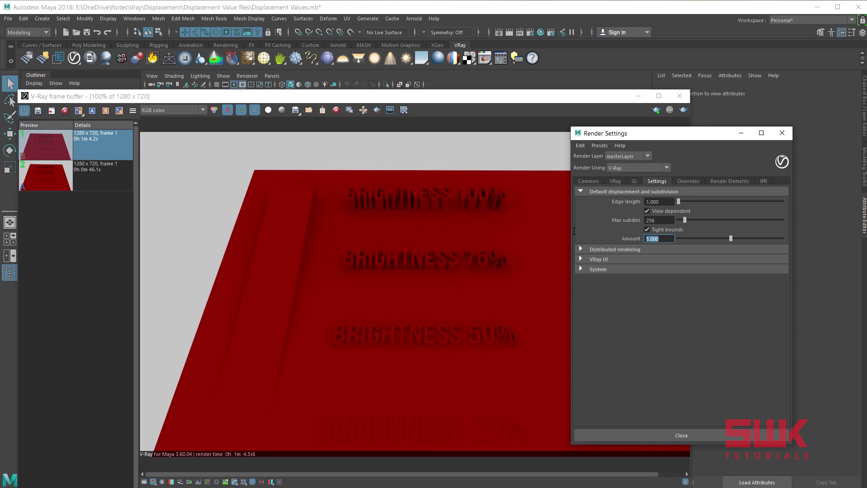
{"action": "type", "text": "3"}
{"action": "key", "text": "Return"}
Step: Render the plane with the increased displacement amount and save the result to the render history
{"action": "left_click", "coordinate": [681, 108]}
{"action": "left_click", "coordinate": [682, 110]}
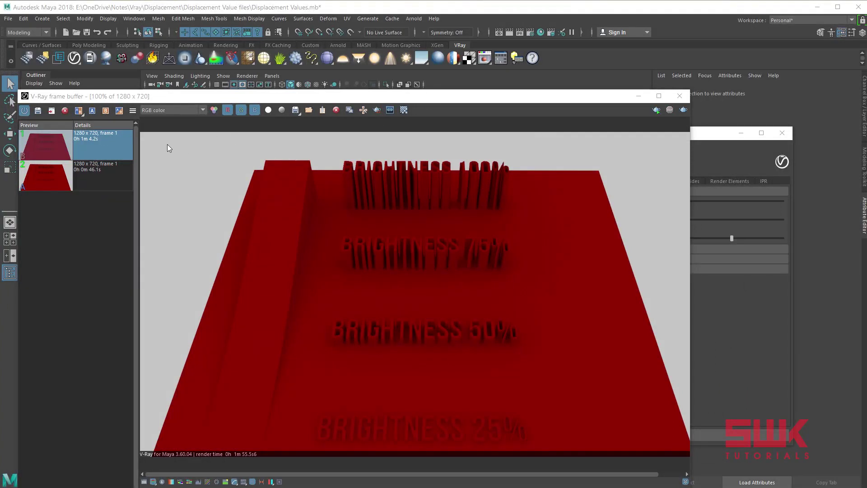
{"action": "left_click", "coordinate": [39, 111]}
Step: Compare the newest render as image B with the preceding one as image A, and check the displacement amount setting
{"action": "left_click", "coordinate": [91, 144]}
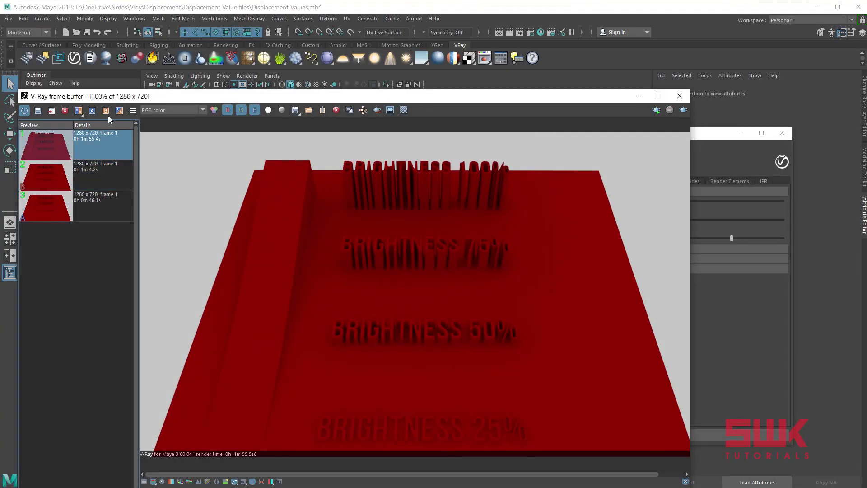
{"action": "left_click", "coordinate": [106, 110]}
{"action": "left_click", "coordinate": [105, 175]}
{"action": "left_click", "coordinate": [92, 110]}
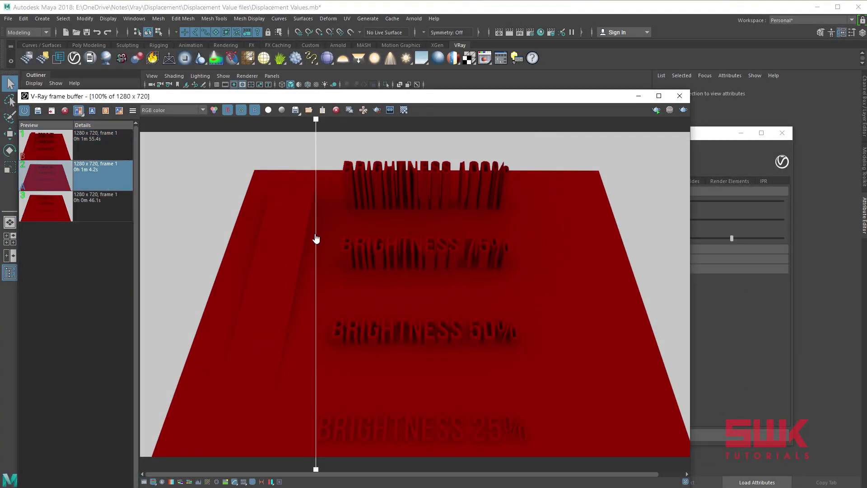
{"action": "left_click_drag", "start_coordinate": [316, 240], "coordinate": [192, 255]}
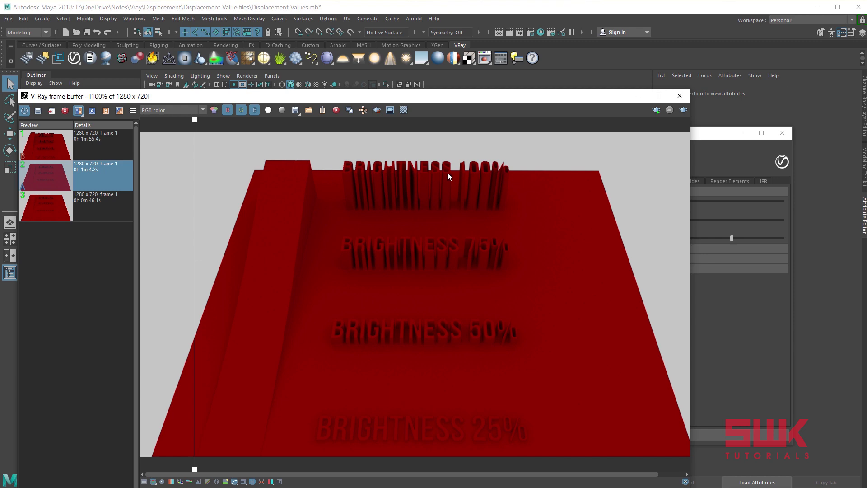
{"action": "left_click_drag", "start_coordinate": [200, 200], "coordinate": [561, 216]}
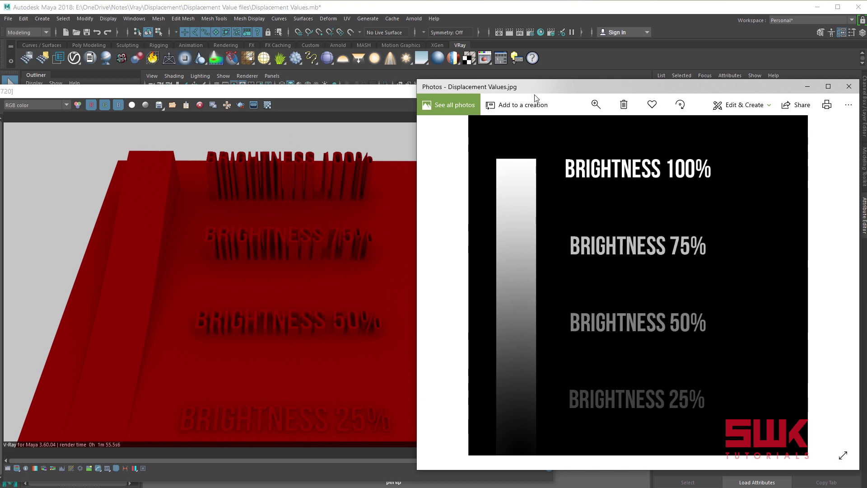
{"action": "left_click", "coordinate": [556, 35]}
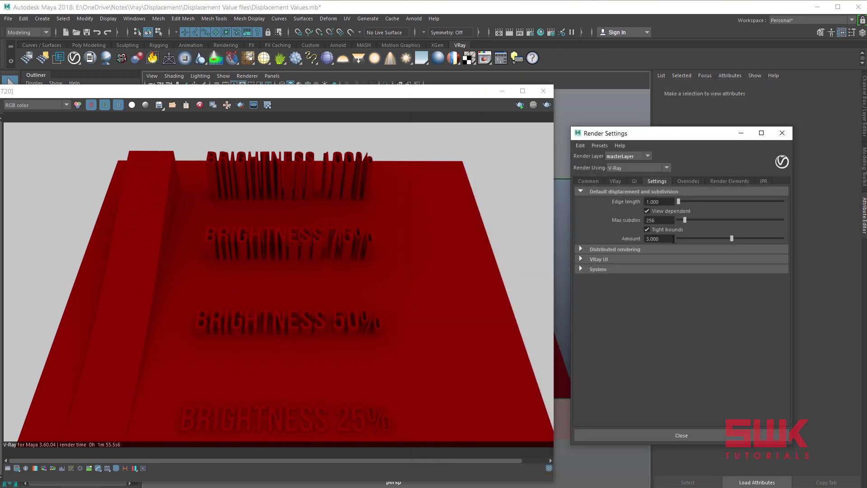
{"action": "left_click_drag", "start_coordinate": [672, 238], "coordinate": [629, 238]}
Step: Switch to the Displacement.mb wall scene and examine the reference photo of the brick wall
{"action": "key", "text": "alt+Tab"}
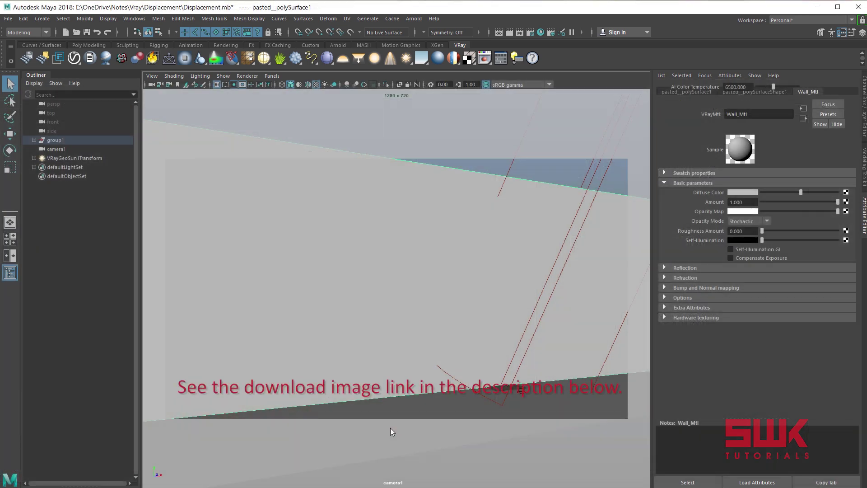
{"action": "key", "text": "alt+Tab"}
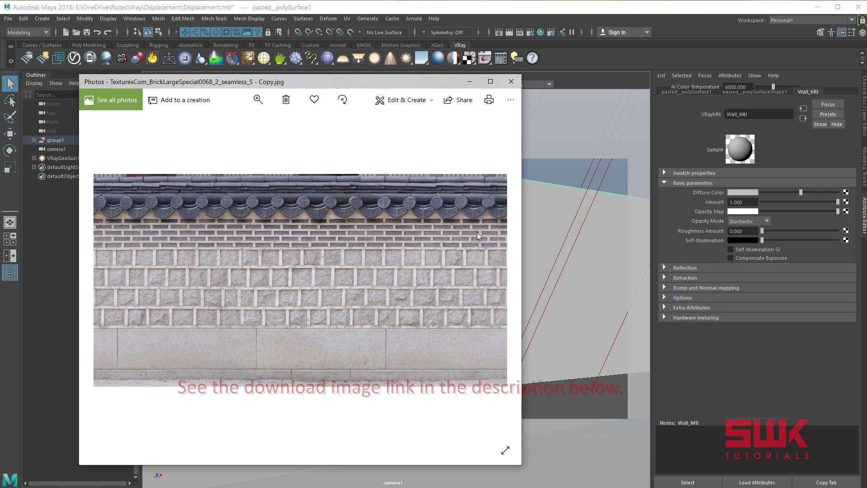
{"action": "key", "text": "alt+Tab"}
Step: Map Wall_Mtl's diffuse color with a File texture using TexturesCom_BrickLargeSpecial0068_2_seamless_S.jpg
{"action": "left_click", "coordinate": [846, 193]}
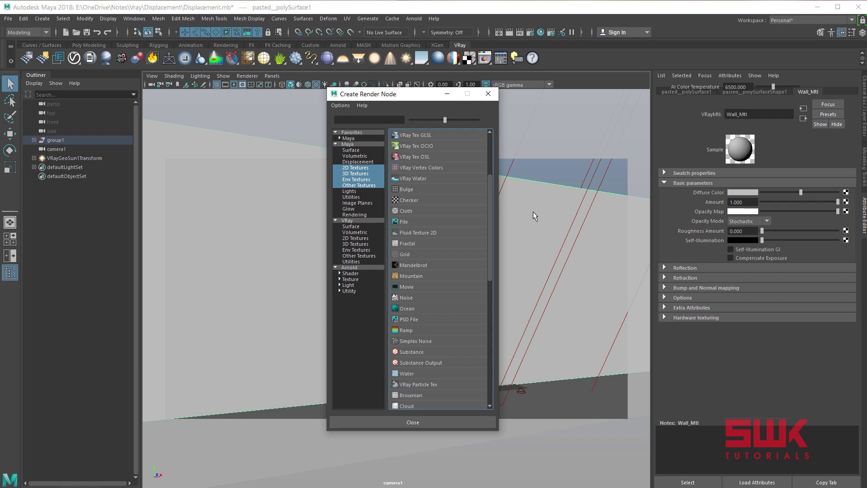
{"action": "left_click", "coordinate": [403, 227]}
{"action": "left_click", "coordinate": [848, 215]}
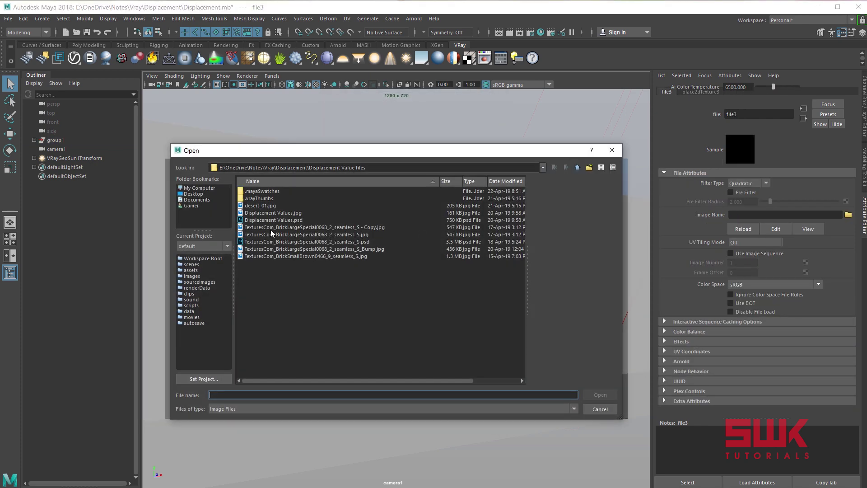
{"action": "double_click", "coordinate": [270, 234]}
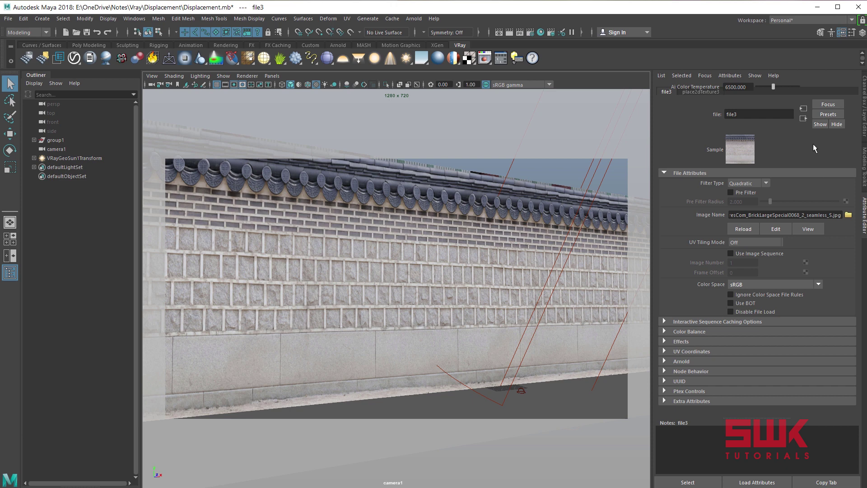
Step: Break the file texture connection on Wall_Mtl's diffuse color
{"action": "left_click", "coordinate": [804, 119]}
{"action": "right_click", "coordinate": [699, 191]}
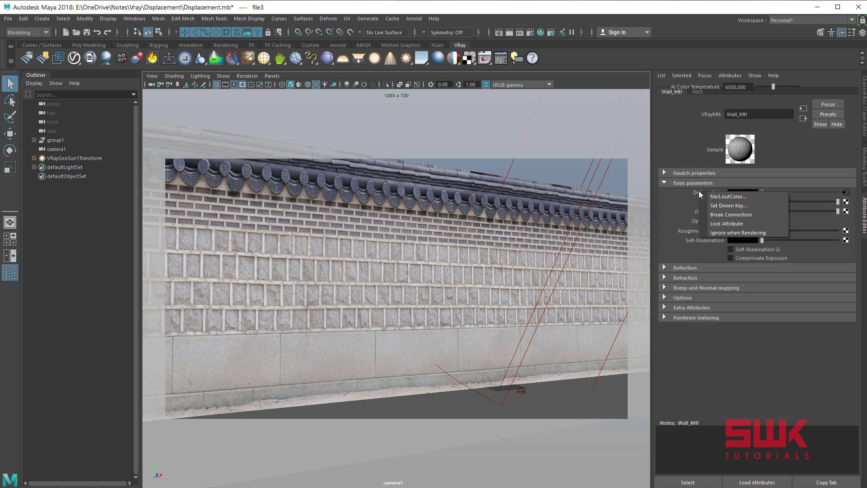
{"action": "left_click", "coordinate": [713, 216]}
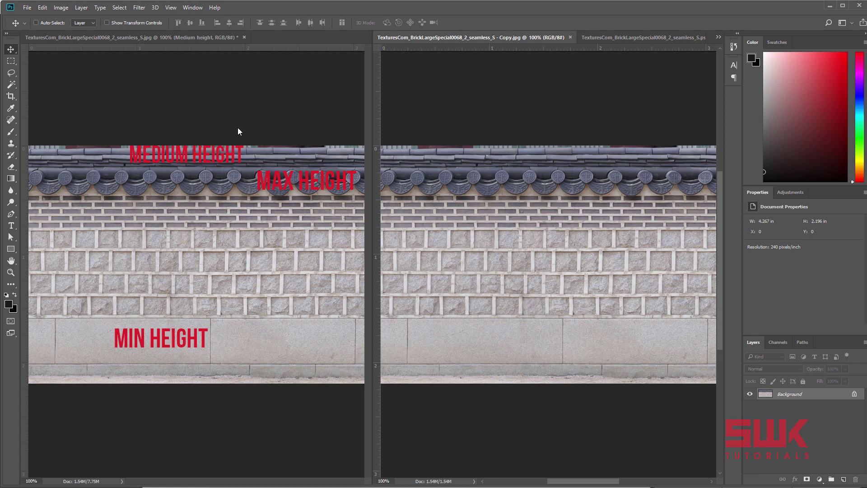
Step: Desaturate the seamless_S - Copy.jpg brick wall image in Photoshop
{"action": "left_click", "coordinate": [65, 8]}
{"action": "mouse_move", "coordinate": [69, 32]}
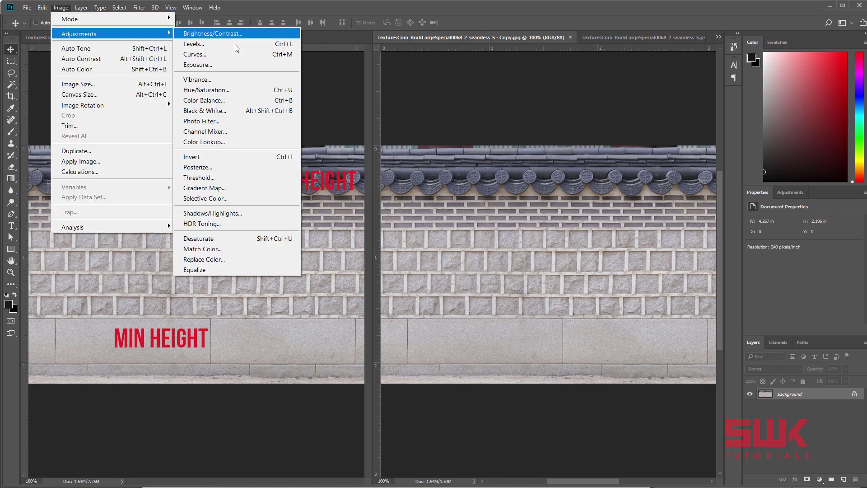
{"action": "left_click", "coordinate": [256, 238]}
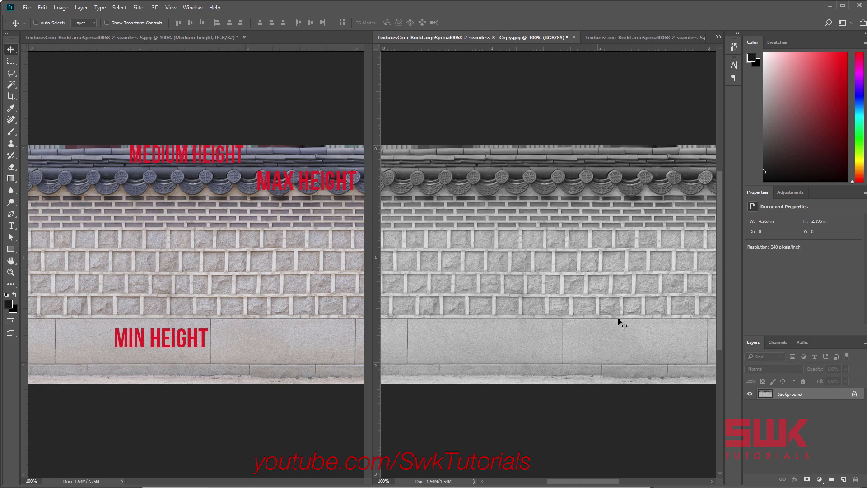
Step: Switch to the layered seamless_S.psd, hide Overall Levels and Top Strip, and inspect the Top, Middle and Main groups by toggling their visibility
{"action": "left_click", "coordinate": [627, 37]}
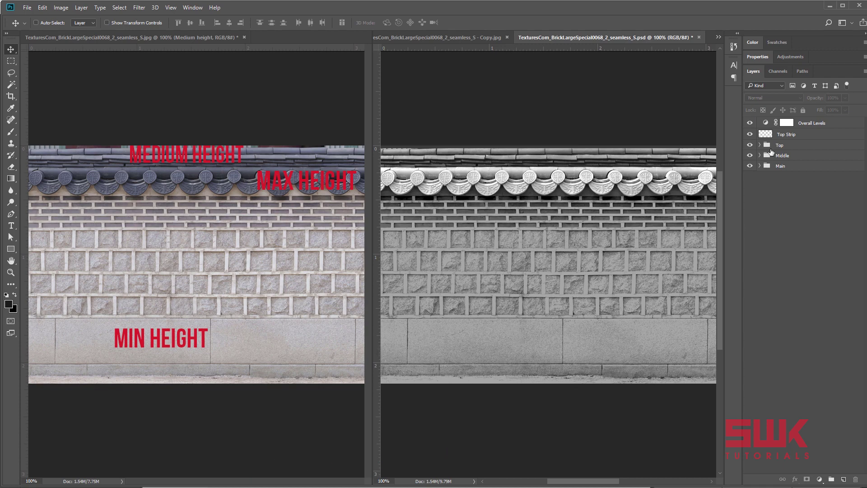
{"action": "left_click", "coordinate": [750, 123]}
{"action": "left_click", "coordinate": [750, 135]}
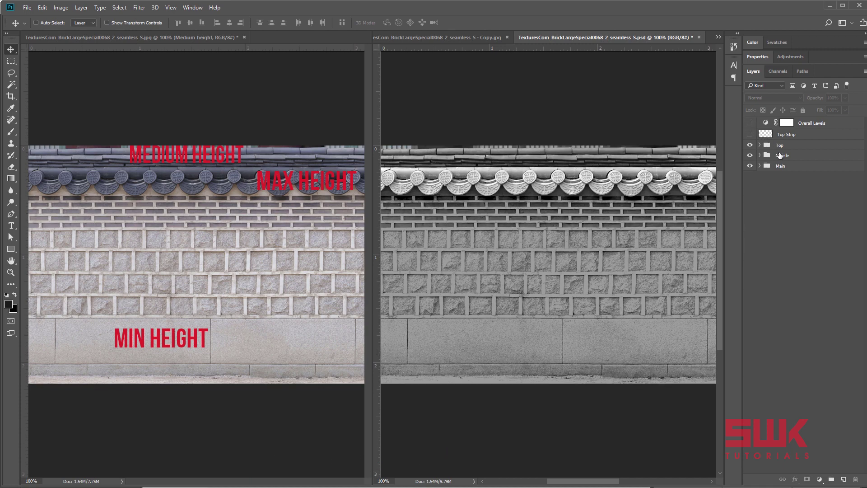
{"action": "left_click", "coordinate": [750, 166]}
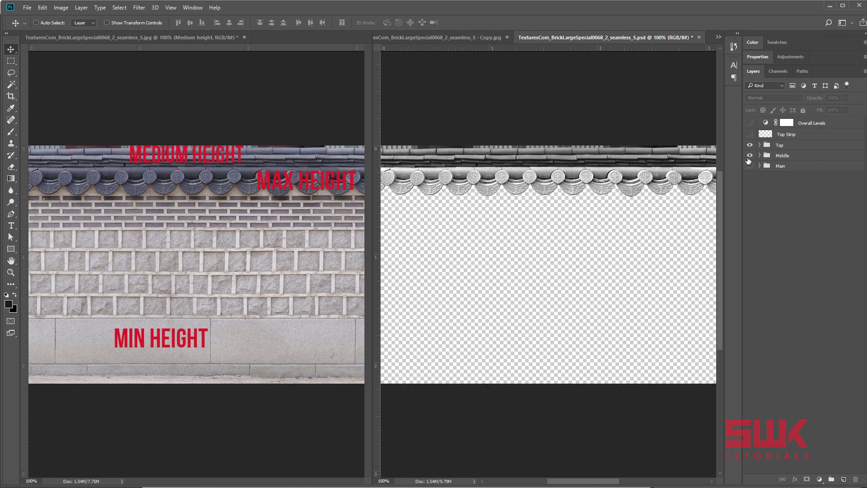
{"action": "left_click", "coordinate": [750, 156]}
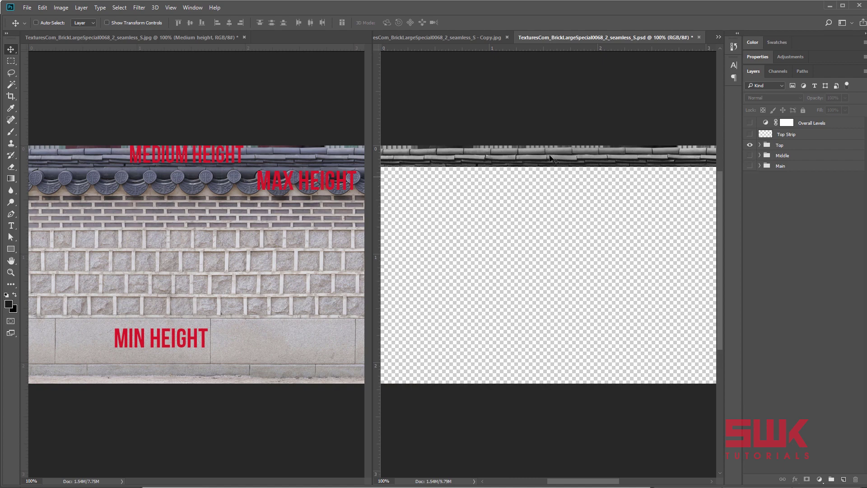
{"action": "left_click", "coordinate": [750, 156]}
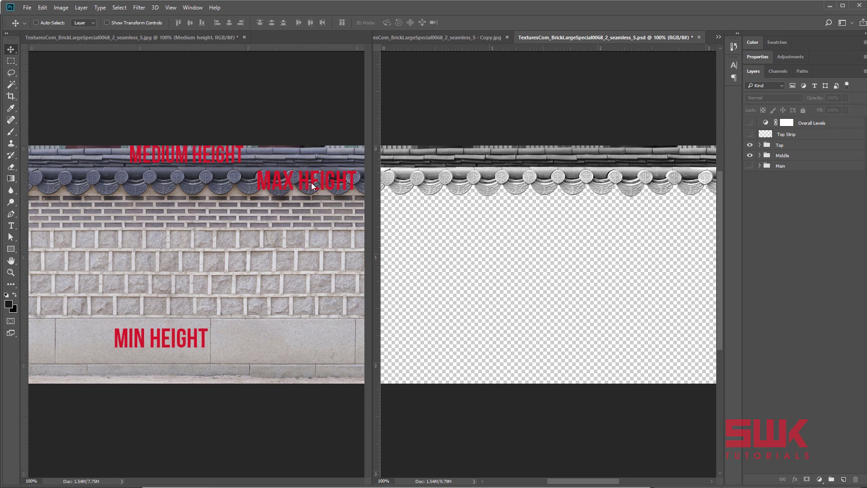
{"action": "left_click", "coordinate": [750, 166]}
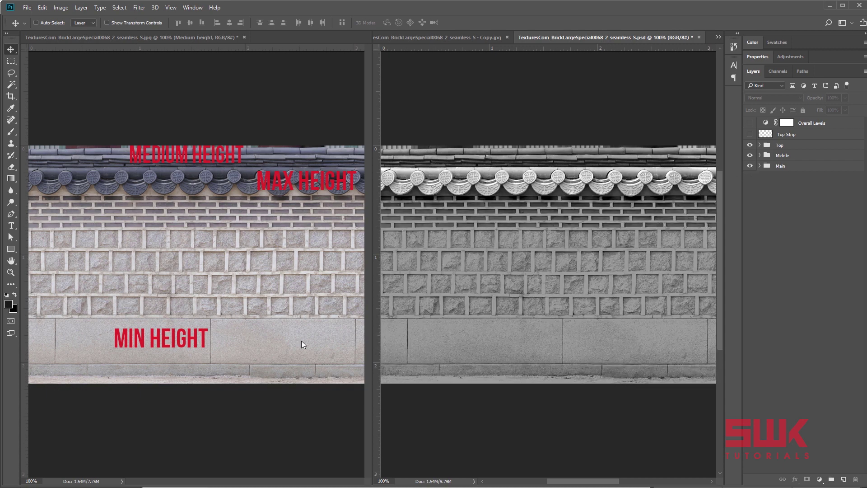
Step: Hide the Top and Middle groups, and inspect the Main group by toggling Layer 3 and Levels 1 above Layer 0
{"action": "left_click_drag", "start_coordinate": [750, 156], "coordinate": [751, 145]}
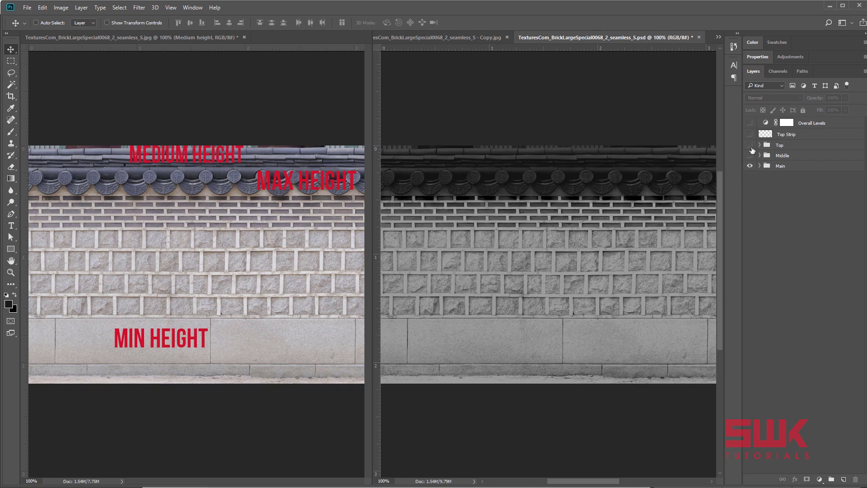
{"action": "left_click", "coordinate": [760, 165]}
{"action": "left_click", "coordinate": [750, 176]}
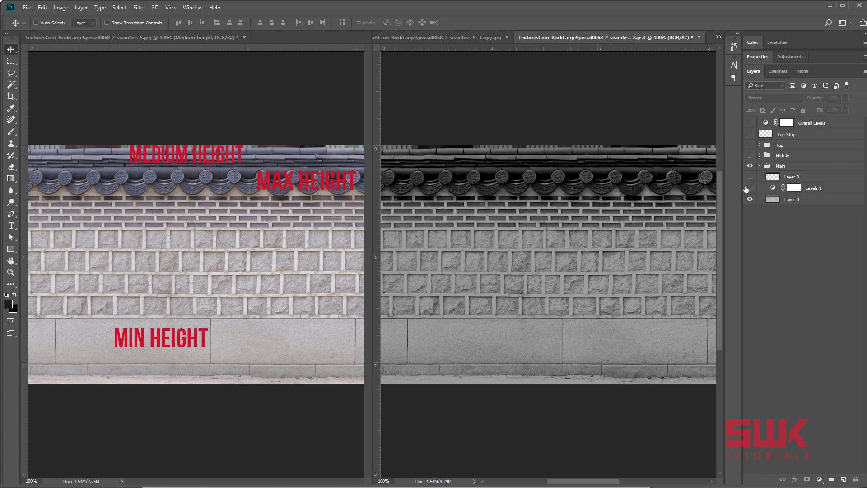
{"action": "left_click", "coordinate": [748, 188]}
{"action": "left_click", "coordinate": [771, 203]}
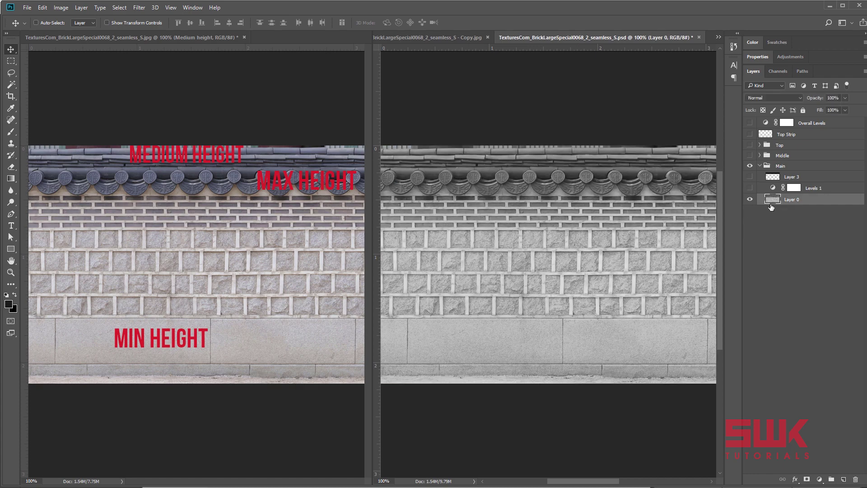
{"action": "left_click", "coordinate": [750, 188]}
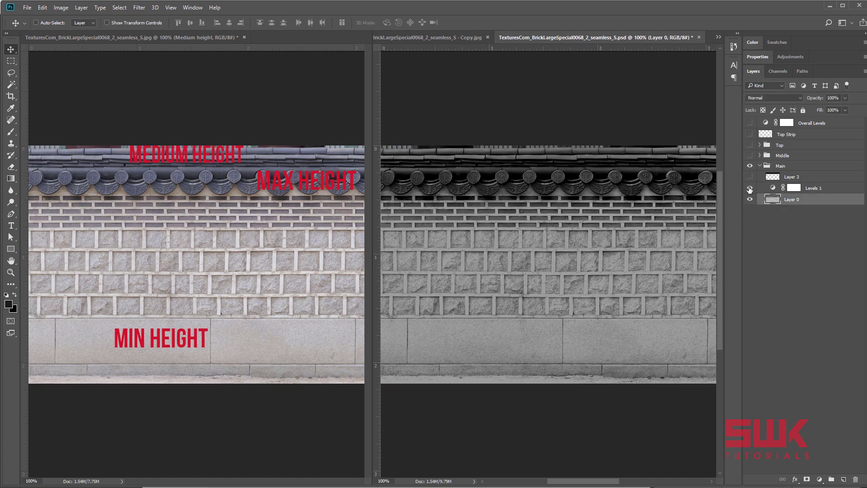
{"action": "left_click", "coordinate": [750, 178]}
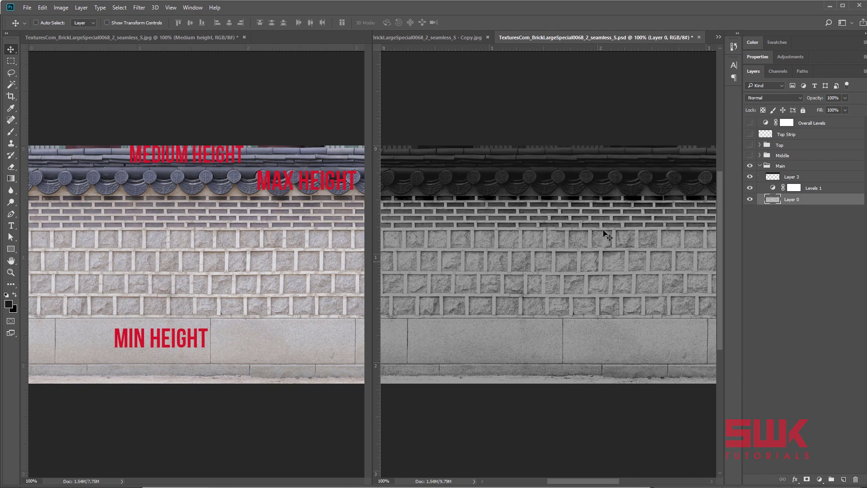
Step: Show the Top group and compare its roof tiles with and without the Curves 1 adjustment
{"action": "left_click", "coordinate": [760, 145]}
{"action": "left_click", "coordinate": [750, 145]}
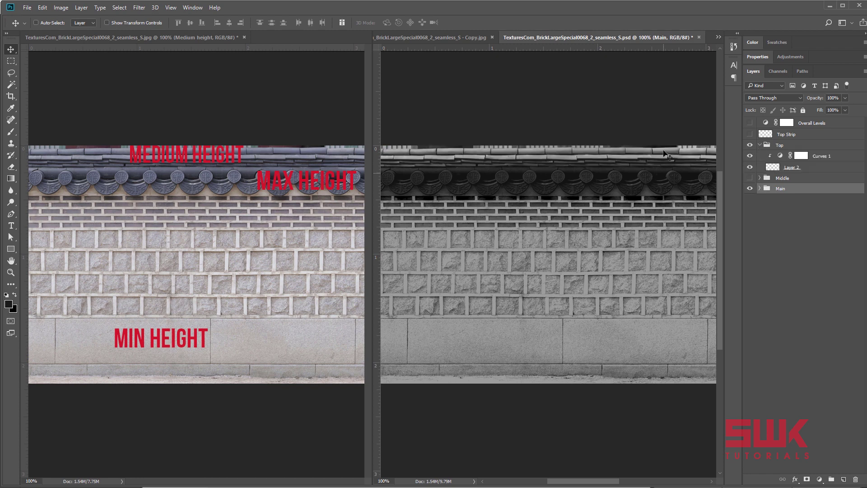
{"action": "left_click", "coordinate": [749, 156]}
{"action": "left_click", "coordinate": [749, 156]}
{"action": "left_click", "coordinate": [762, 145]}
{"action": "left_click", "coordinate": [761, 146]}
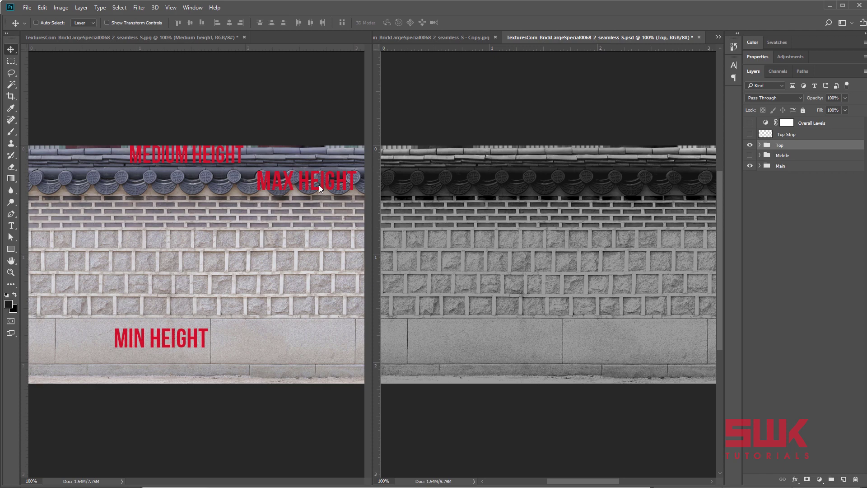
Step: Show the Middle group and examine its Top part copy layer and Levels 2 adjustment
{"action": "left_click", "coordinate": [760, 156]}
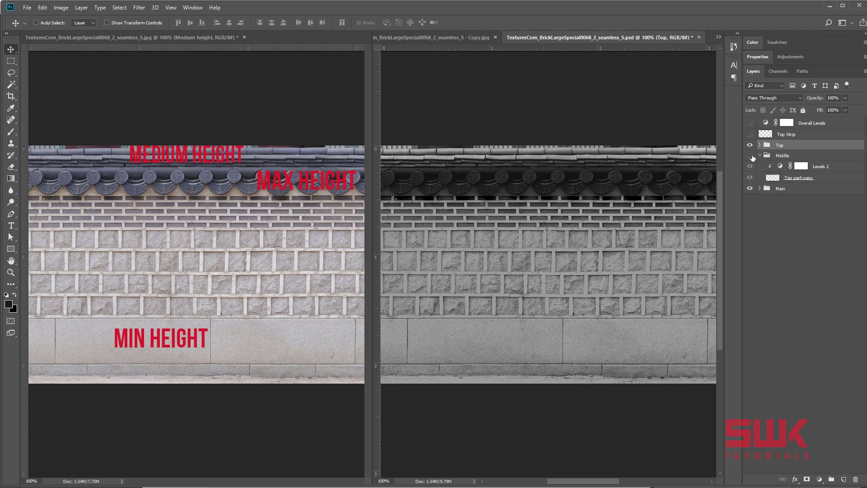
{"action": "left_click", "coordinate": [750, 156]}
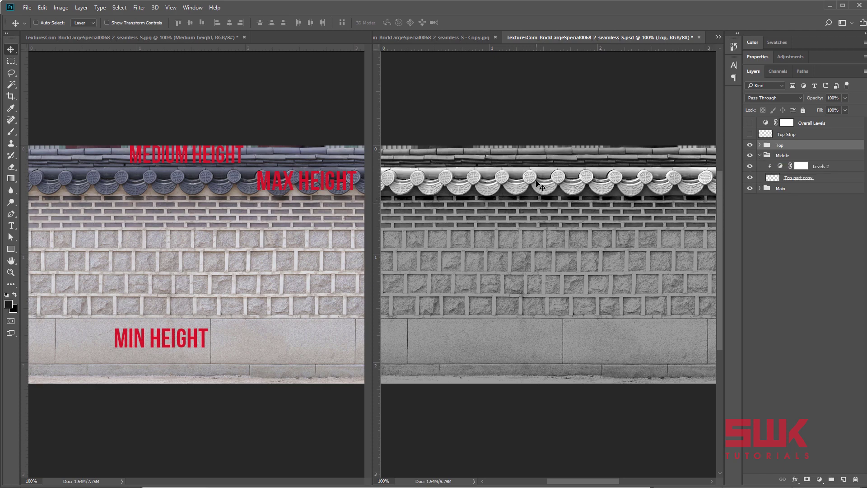
{"action": "left_click", "coordinate": [774, 178]}
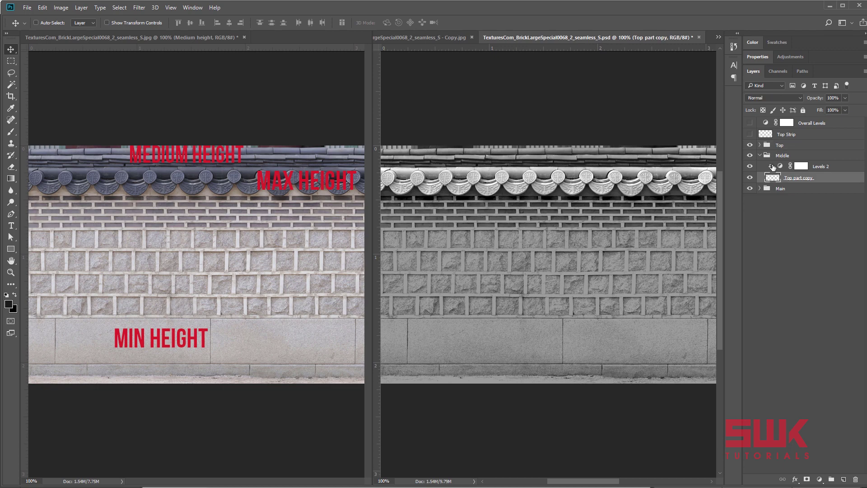
{"action": "left_click", "coordinate": [801, 166]}
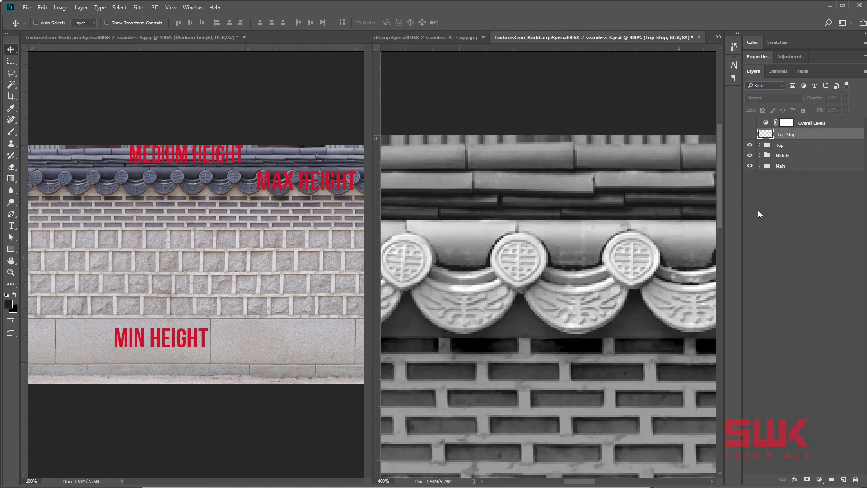
Step: Show the Top Strip layer and the Overall Levels adjustment, and inspect their effect on the whole displacement map
{"action": "left_click", "coordinate": [750, 135]}
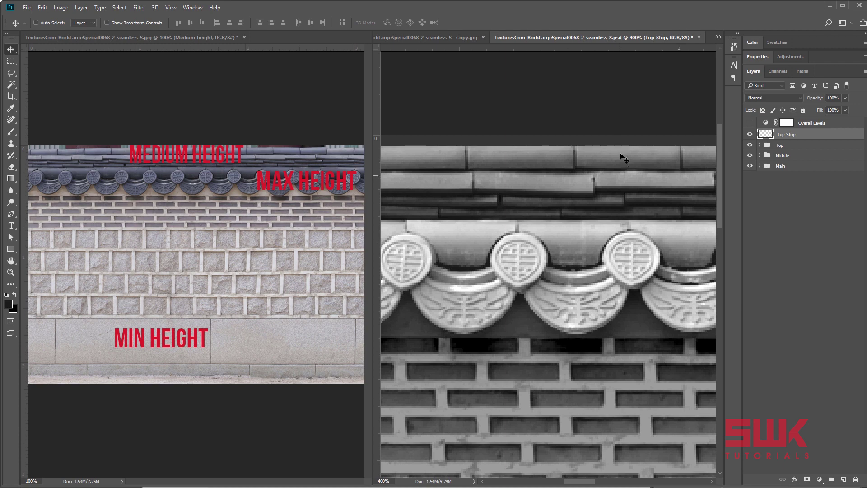
{"action": "key", "text": "ctrl+1"}
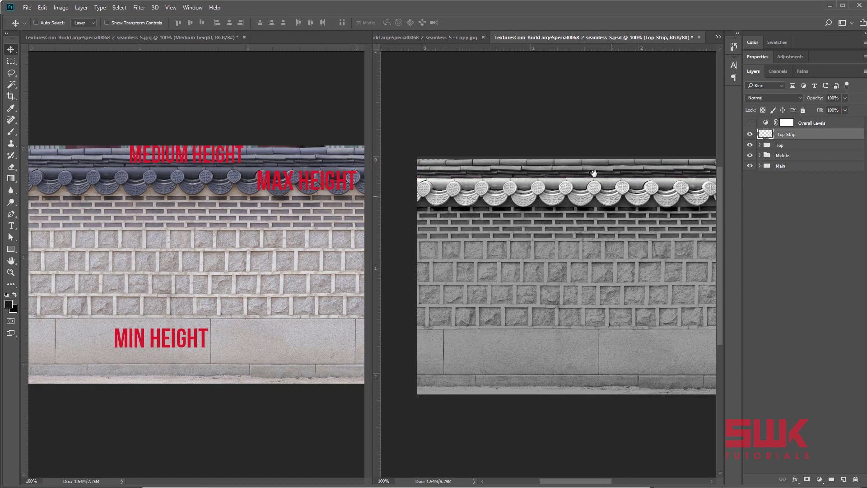
{"action": "left_click", "coordinate": [750, 123]}
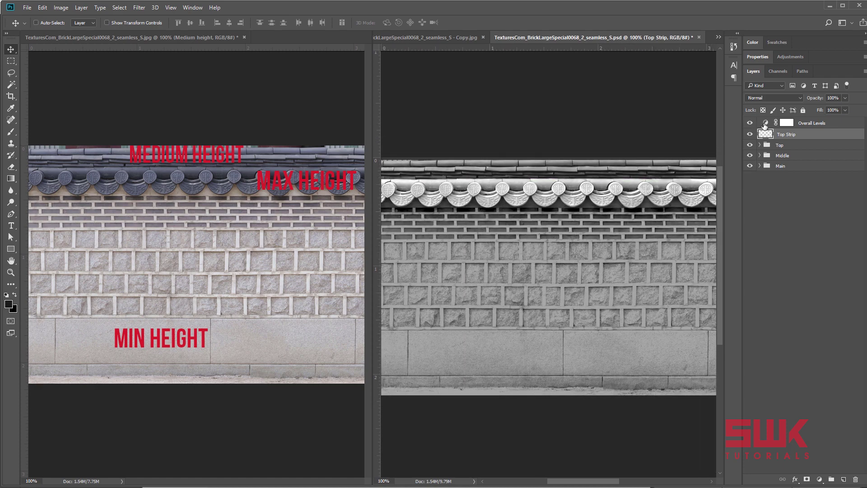
{"action": "left_click", "coordinate": [766, 124]}
{"action": "left_click", "coordinate": [768, 201]}
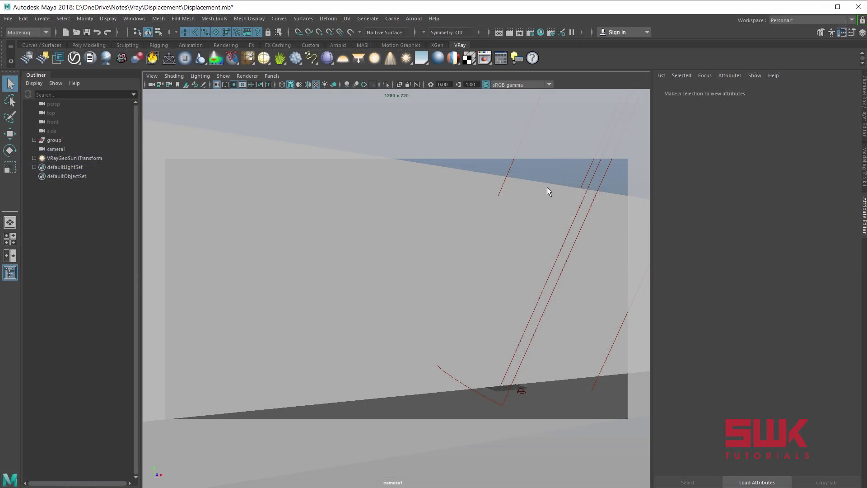
Step: Apply a single VRayDisplacement node to the wall surface in the Maya scene
{"action": "left_click", "coordinate": [547, 187]}
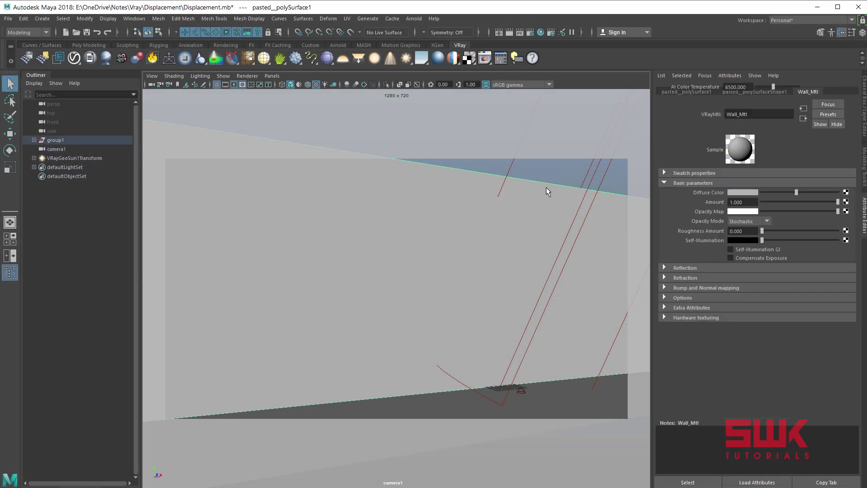
{"action": "left_click", "coordinate": [295, 60]}
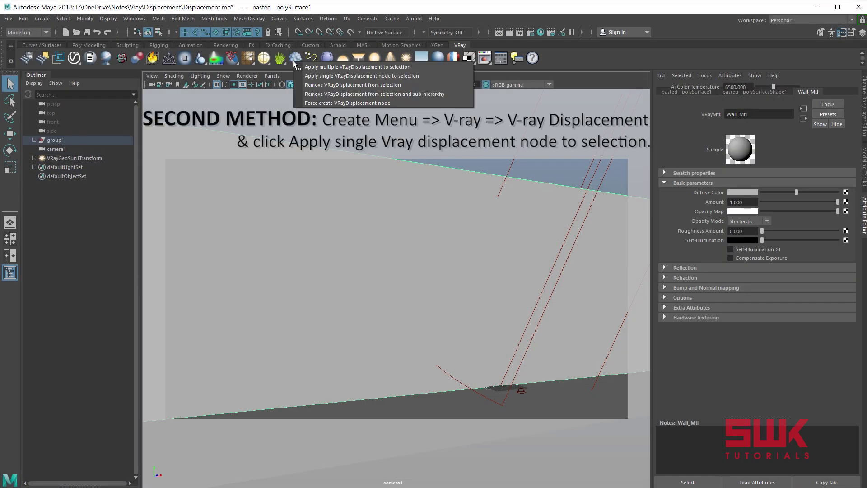
{"action": "left_click", "coordinate": [320, 78]}
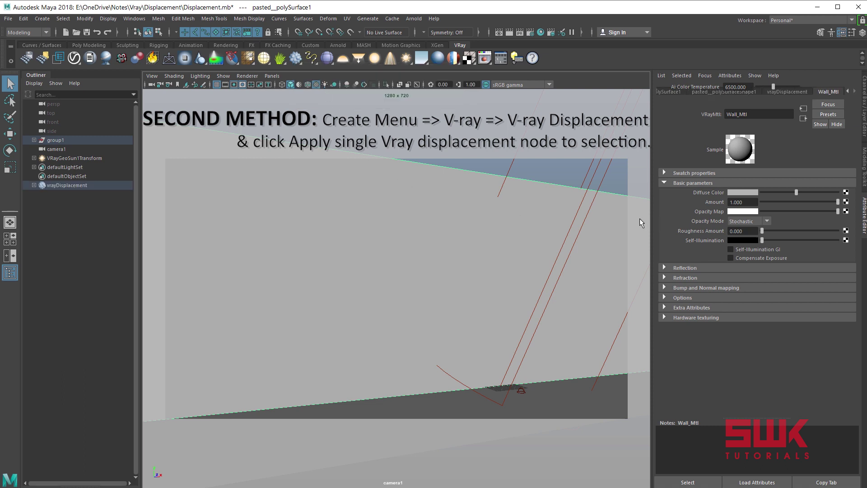
Step: Assign a PSD File texture to the vrayDisplacement node's displacement material and load TexturesCom_BrickLargeSpecial0068_2_seamless_S.psd into it
{"action": "left_click", "coordinate": [66, 183]}
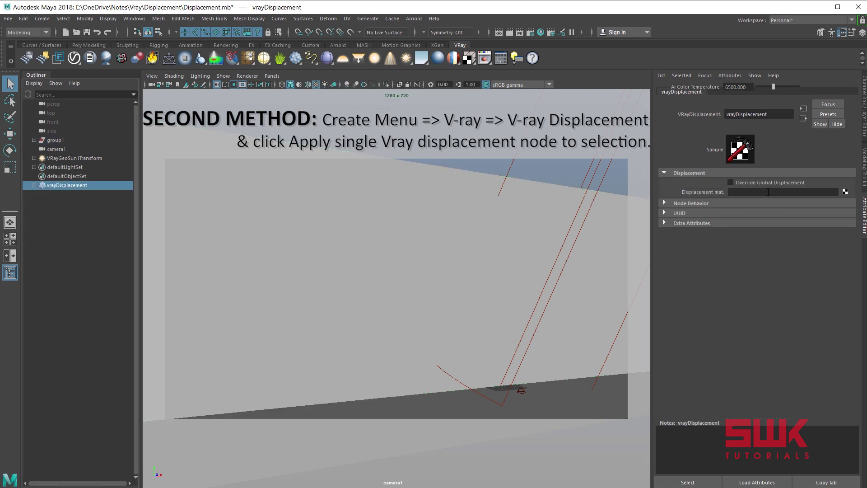
{"action": "left_click", "coordinate": [846, 192]}
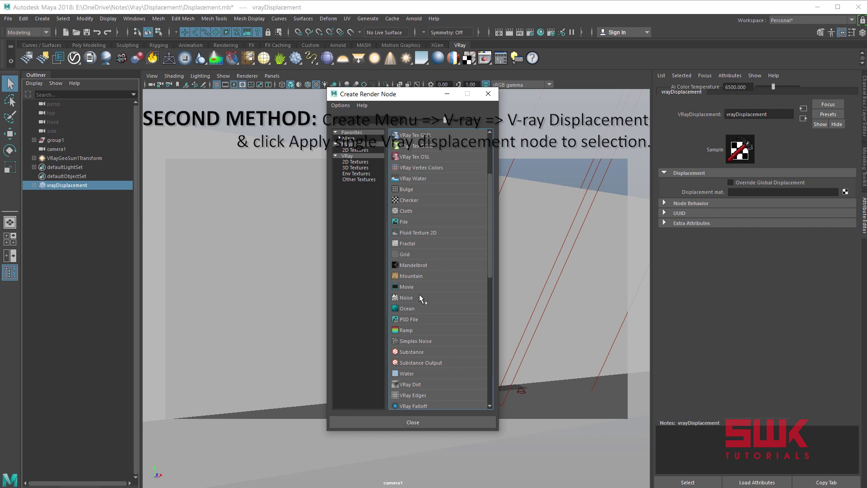
{"action": "left_click", "coordinate": [409, 320]}
{"action": "left_click", "coordinate": [828, 214]}
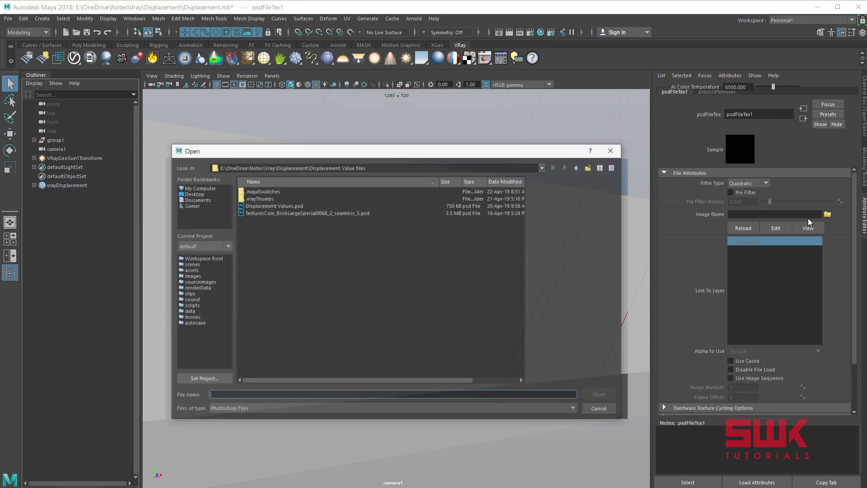
{"action": "left_click", "coordinate": [319, 214]}
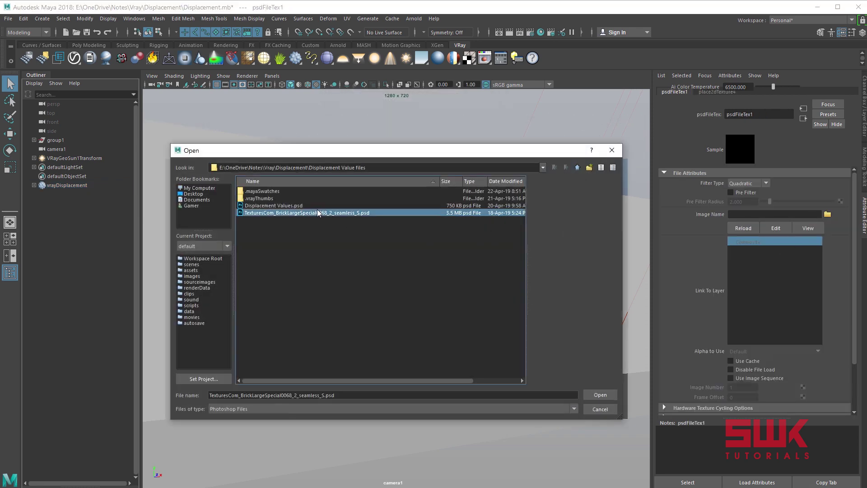
{"action": "left_click", "coordinate": [600, 395]}
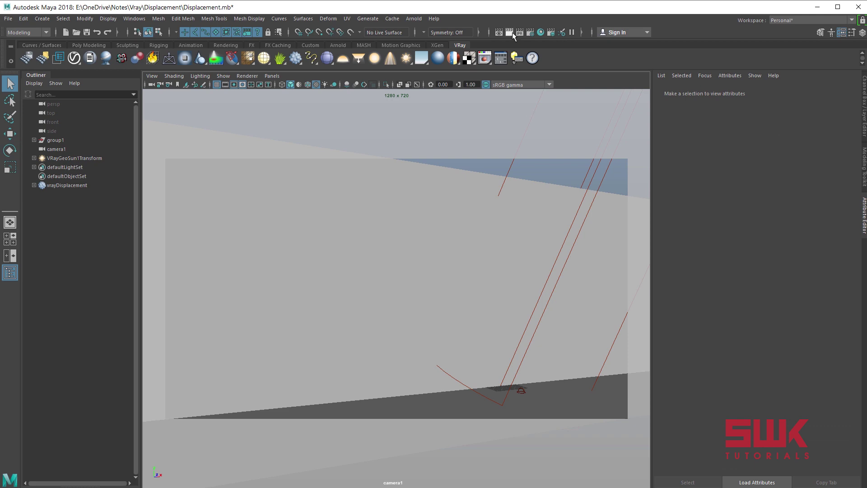
Step: Render the displaced wall and review the global displacement Amount and Edge length in the render settings
{"action": "left_click", "coordinate": [513, 34]}
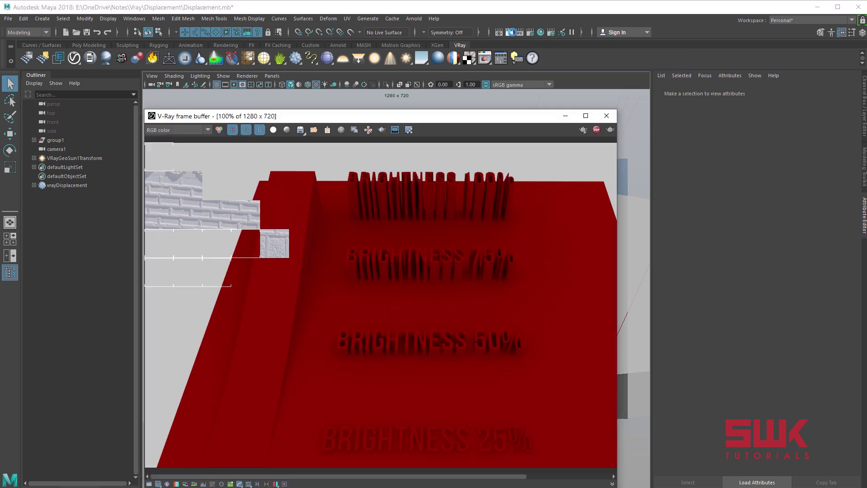
{"action": "left_click", "coordinate": [531, 32]}
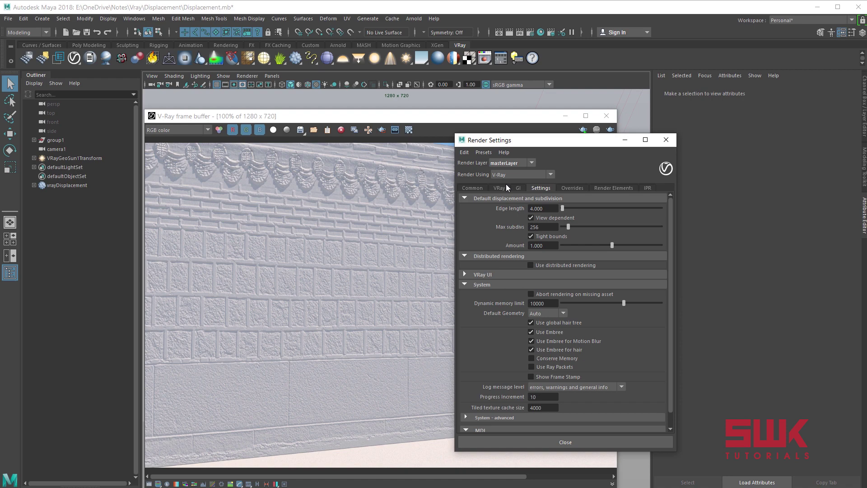
{"action": "left_click", "coordinate": [546, 247]}
{"action": "left_click", "coordinate": [549, 208]}
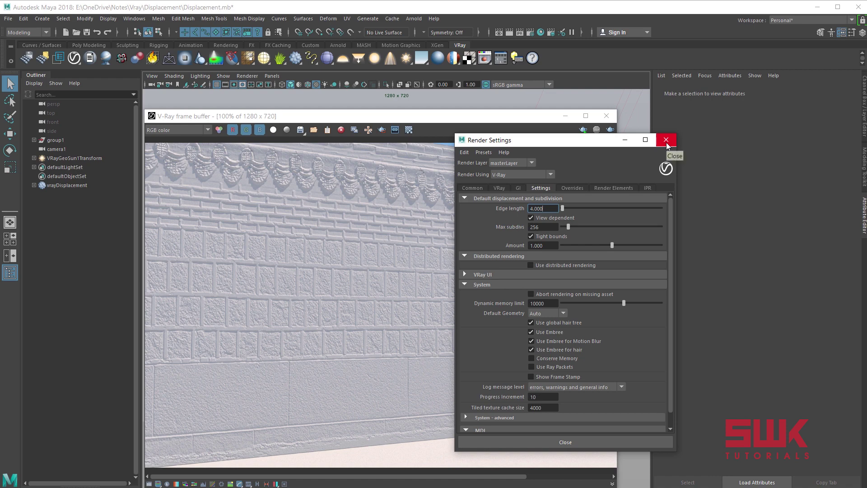
{"action": "left_click", "coordinate": [666, 140]}
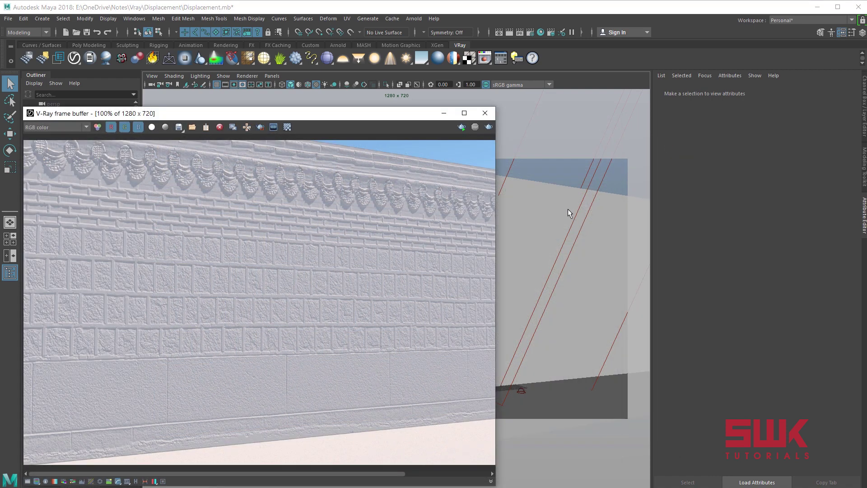
Step: Add the V-Ray Displacement control attribute to the wall's shape node and expand its extra V-Ray attributes
{"action": "left_click", "coordinate": [541, 189]}
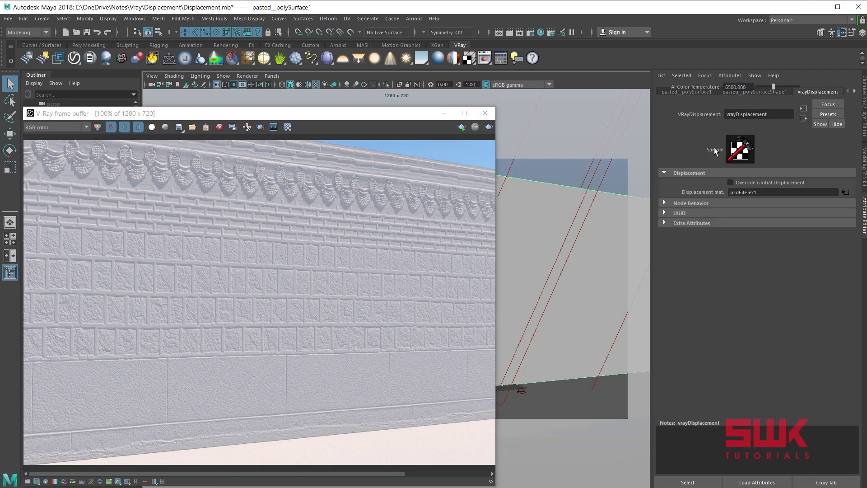
{"action": "left_click", "coordinate": [730, 92]}
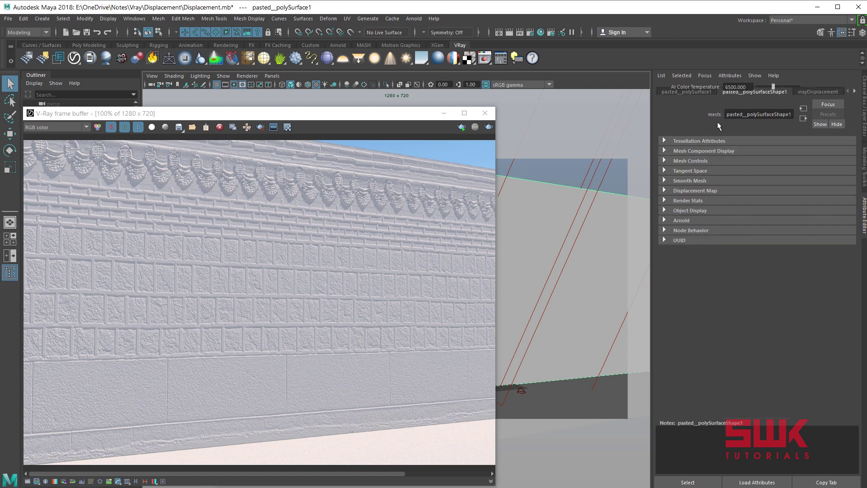
{"action": "left_click", "coordinate": [729, 76]}
{"action": "mouse_move", "coordinate": [745, 109]}
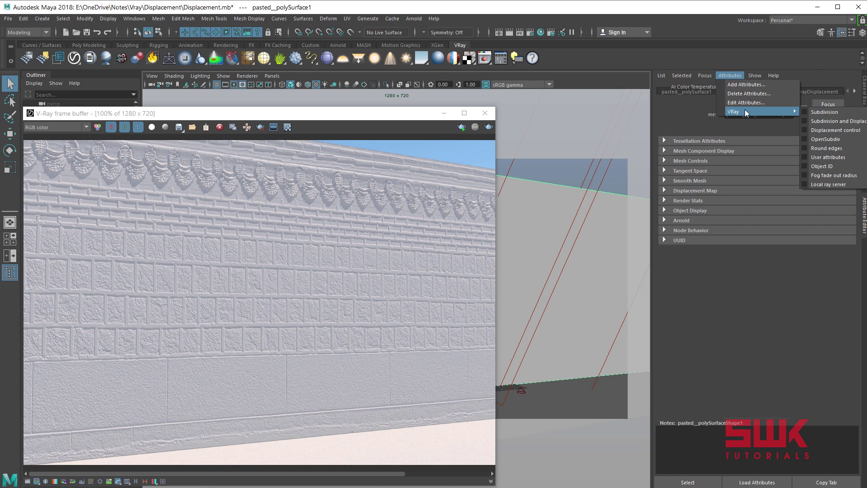
{"action": "left_click", "coordinate": [806, 131]}
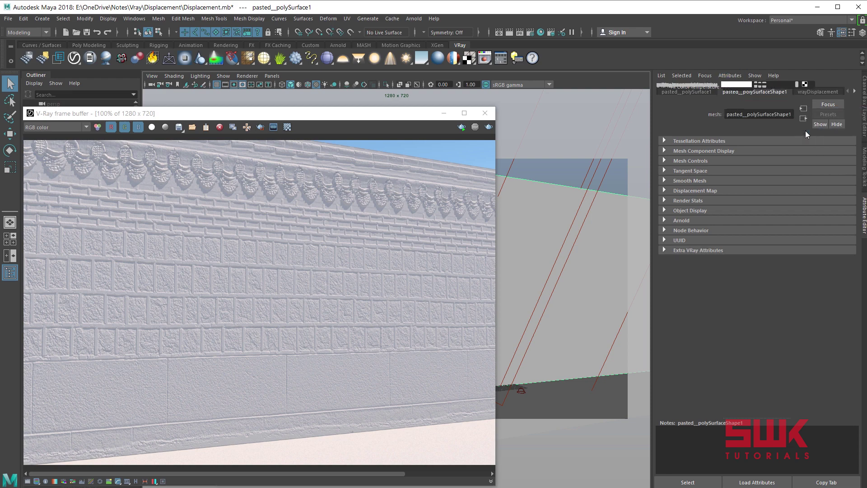
{"action": "left_click", "coordinate": [664, 250]}
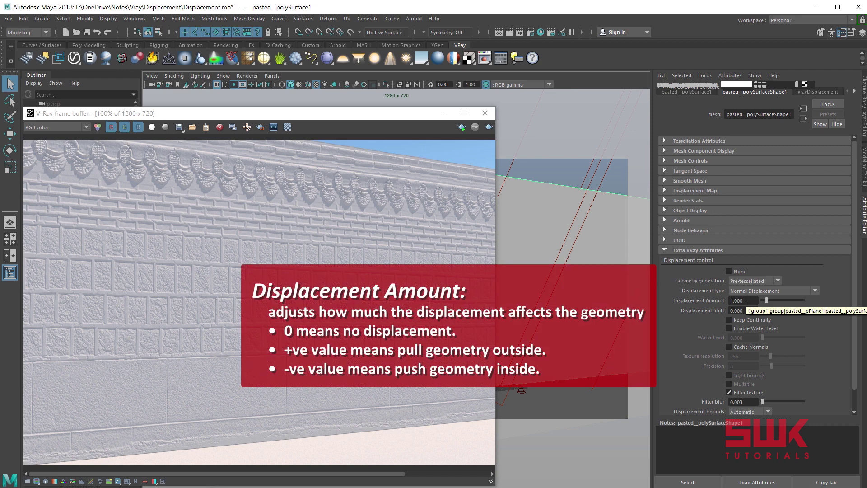
Step: Compare the wall's local Displacement Amount with the global one, set the local amount to 3, and render again
{"action": "left_click", "coordinate": [746, 300]}
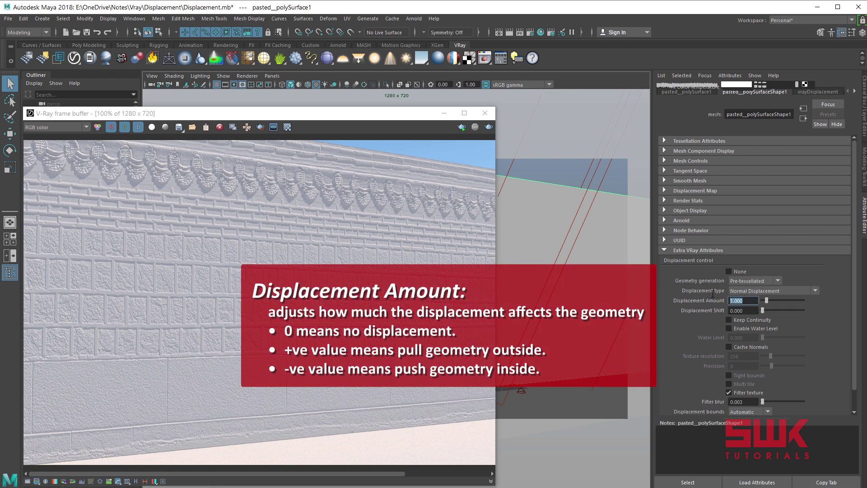
{"action": "left_click", "coordinate": [530, 35]}
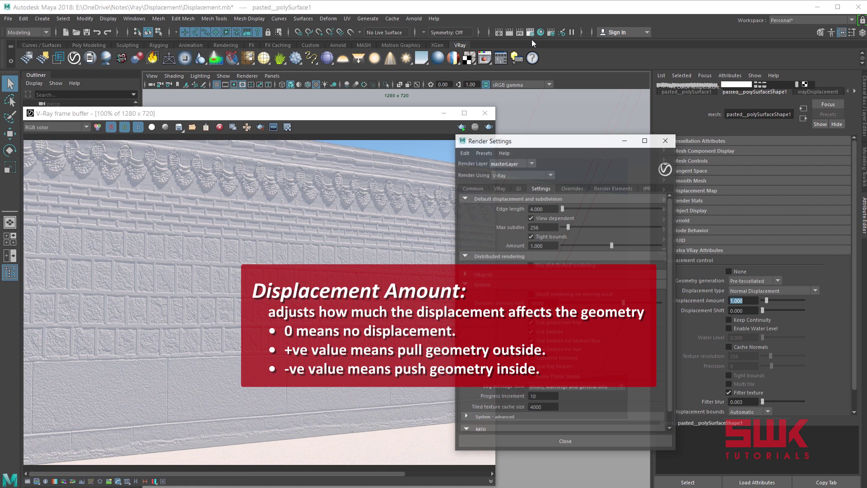
{"action": "left_click", "coordinate": [551, 247]}
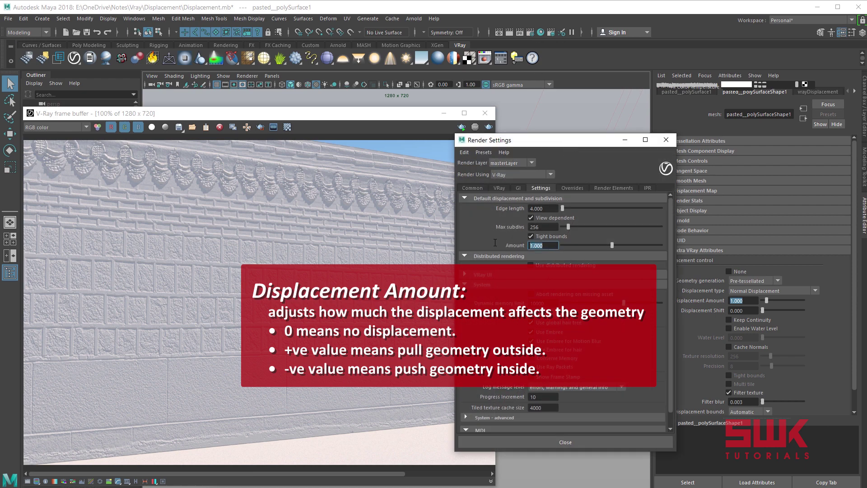
{"action": "left_click", "coordinate": [666, 140]}
{"action": "type", "text": "3"}
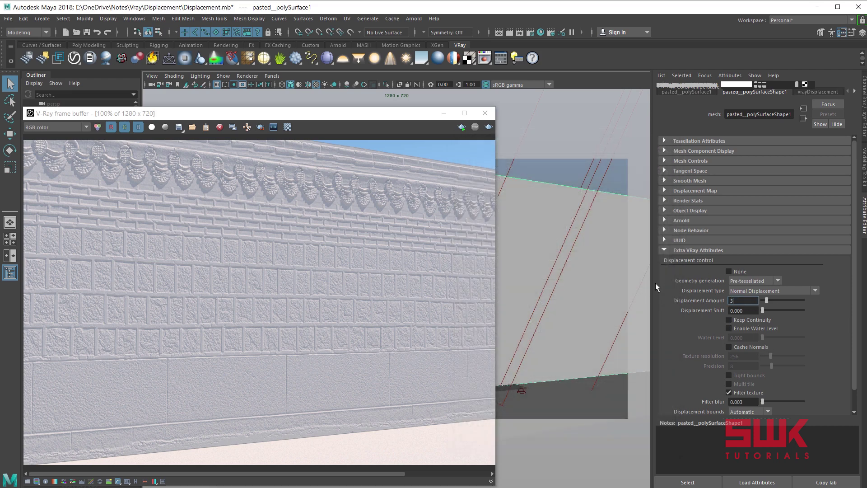
{"action": "key", "text": "Return"}
{"action": "left_click_drag", "start_coordinate": [389, 115], "coordinate": [454, 111]}
{"action": "left_click", "coordinate": [553, 123]}
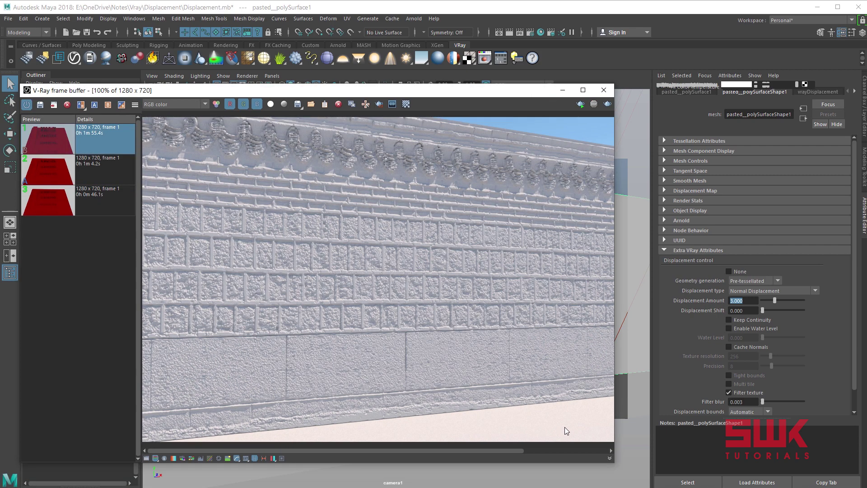
Step: Turn on the V-Ray render stamp and save the current wall render to the frame buffer history
{"action": "left_click", "coordinate": [608, 459]}
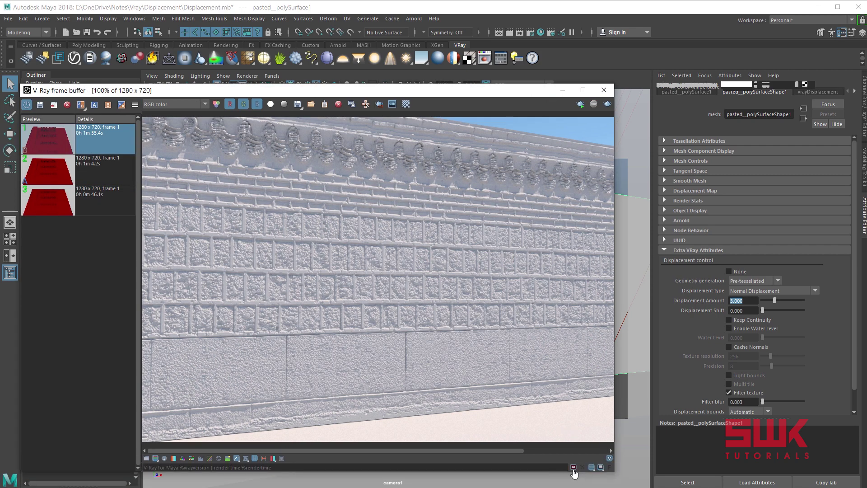
{"action": "left_click", "coordinate": [574, 467]}
{"action": "left_click", "coordinate": [40, 105]}
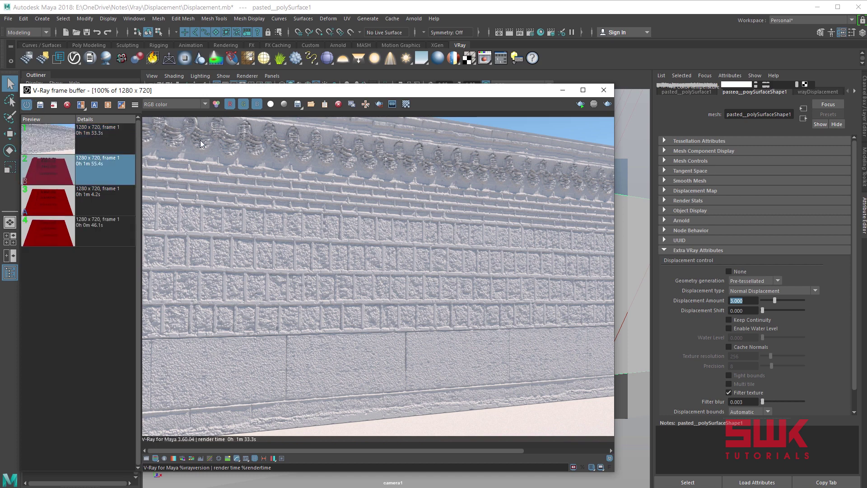
Step: Review the global displacement quality settings and add the V-Ray Subdivision and Displacement Quality attributes to the wall's shape
{"action": "left_click", "coordinate": [531, 32]}
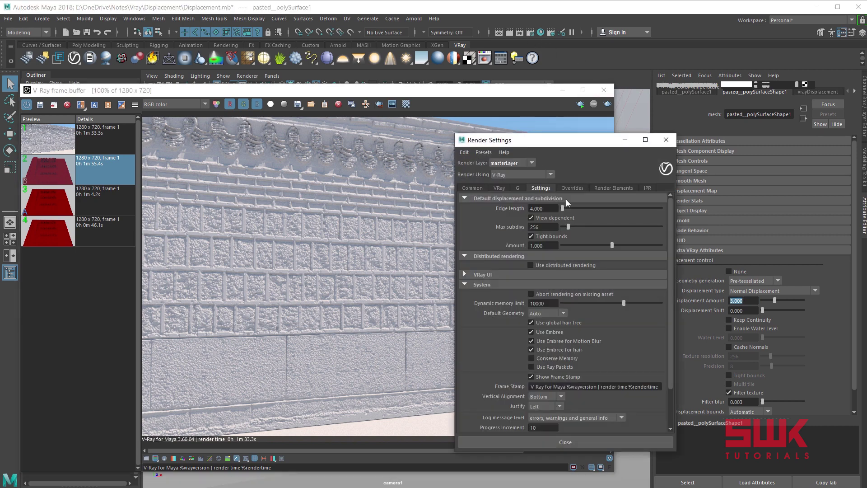
{"action": "left_click_drag", "start_coordinate": [544, 209], "coordinate": [525, 213]}
{"action": "left_click", "coordinate": [667, 139]}
{"action": "left_click", "coordinate": [730, 75]}
{"action": "mouse_move", "coordinate": [750, 115]}
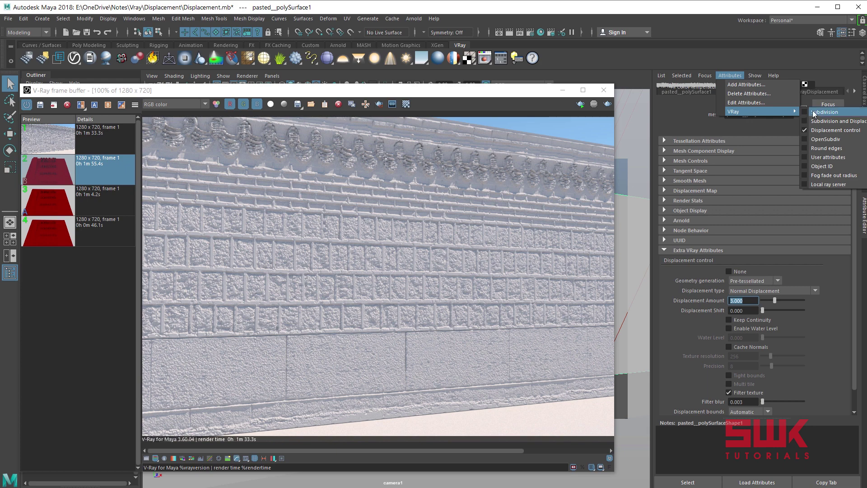
{"action": "left_click", "coordinate": [809, 121]}
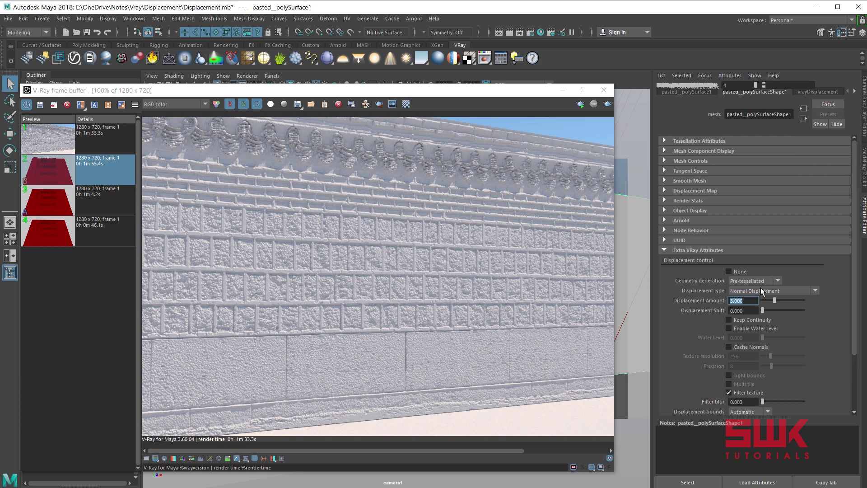
{"action": "scroll", "coordinate": [813, 337], "scroll_direction": "down", "scroll_amount": 4}
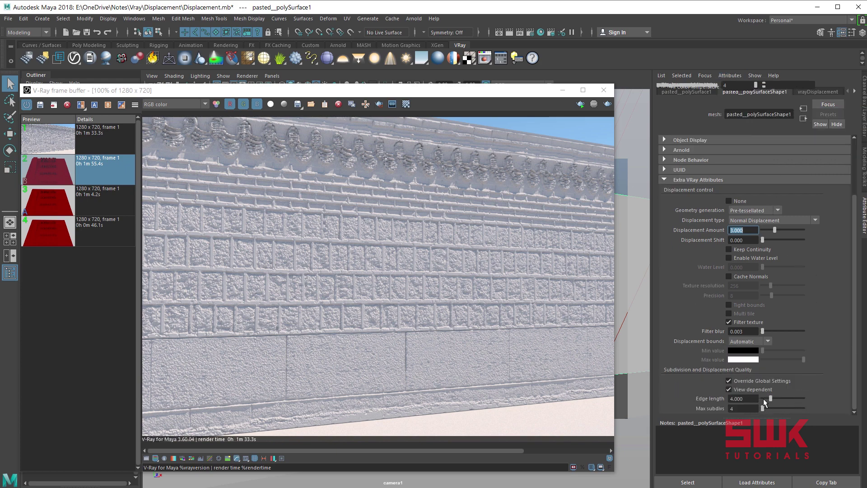
{"action": "left_click", "coordinate": [744, 400]}
{"action": "left_click", "coordinate": [746, 408]}
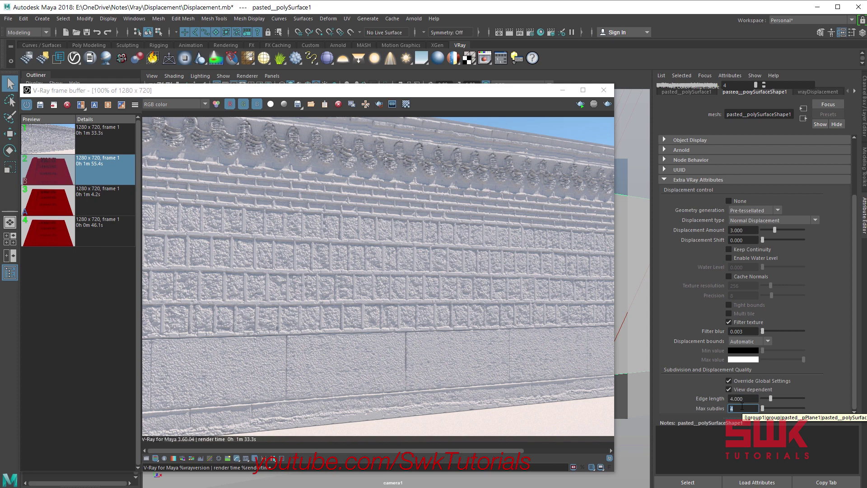
Step: Render the wall with local Max subdivs at 4 and compare the image with the previous render in the history
{"action": "left_click", "coordinate": [607, 104]}
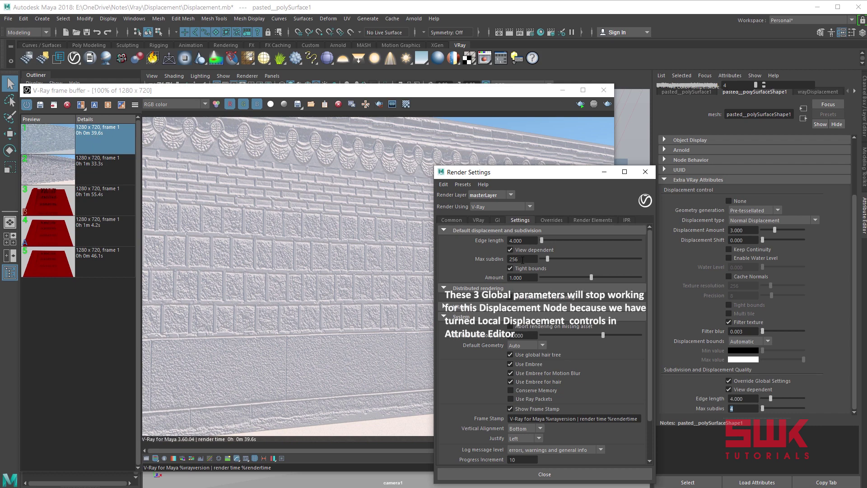
{"action": "left_click_drag", "start_coordinate": [524, 259], "coordinate": [495, 259]}
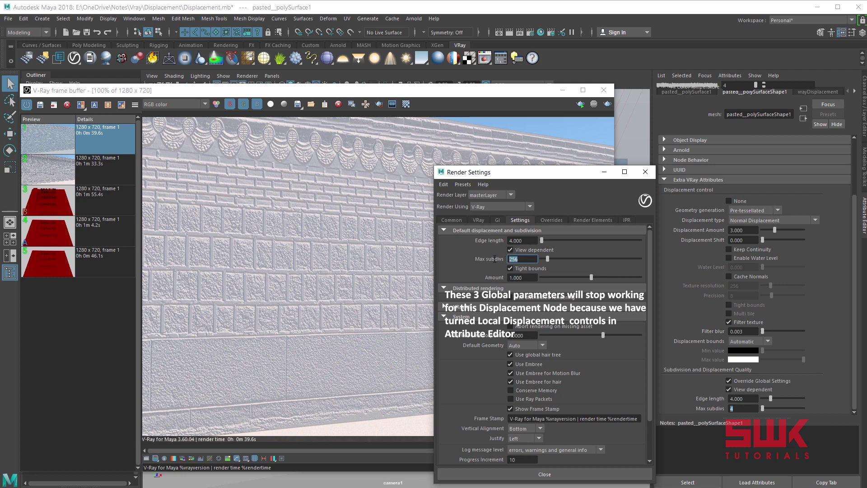
{"action": "left_click_drag", "start_coordinate": [745, 409], "coordinate": [710, 409]}
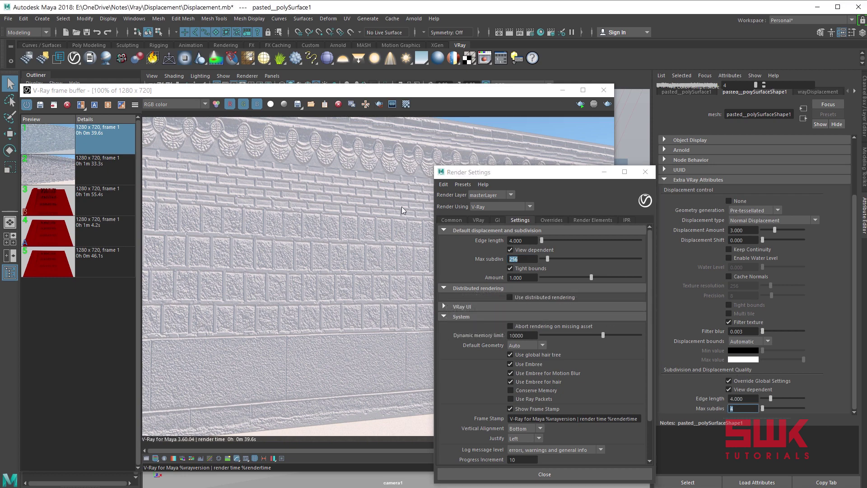
{"action": "double_click", "coordinate": [106, 174]}
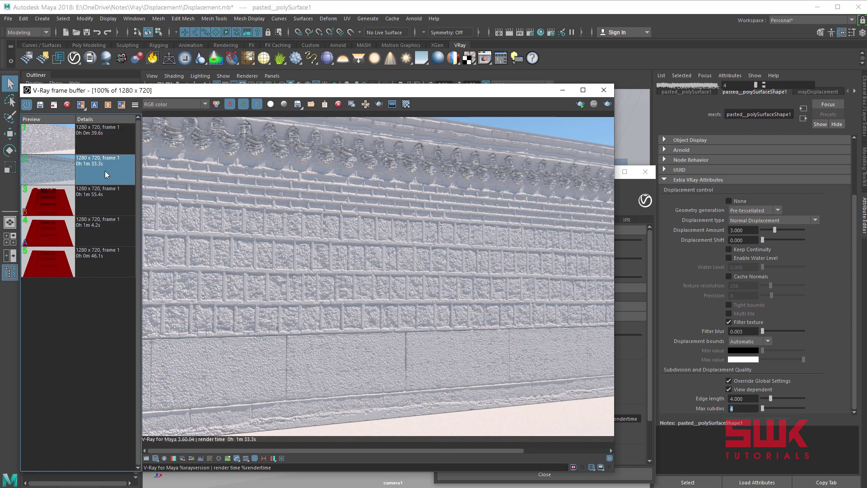
{"action": "double_click", "coordinate": [93, 142]}
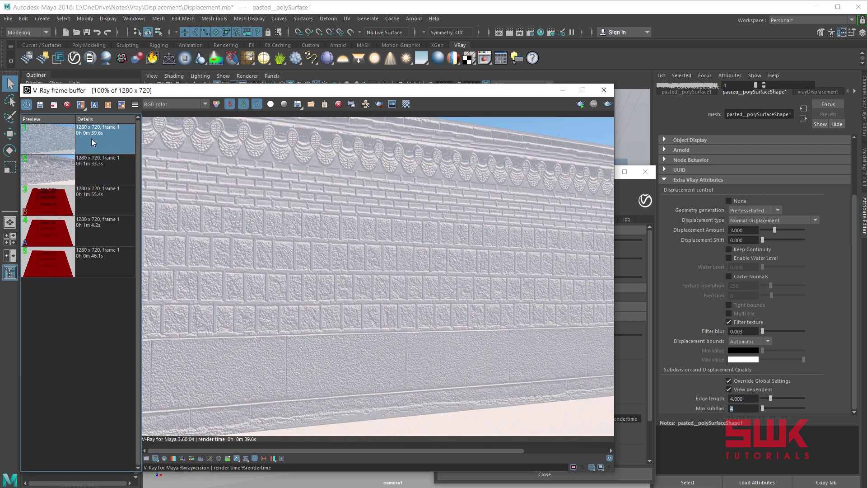
{"action": "left_click", "coordinate": [646, 172]}
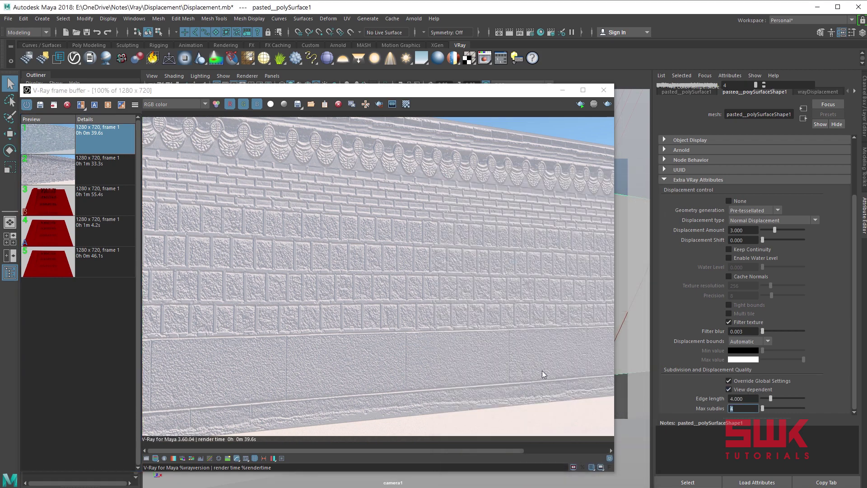
Step: Set the wall's local Max subdivs to 32, render it, and save the result to the history
{"action": "type", "text": "32"}
{"action": "key", "text": "Return"}
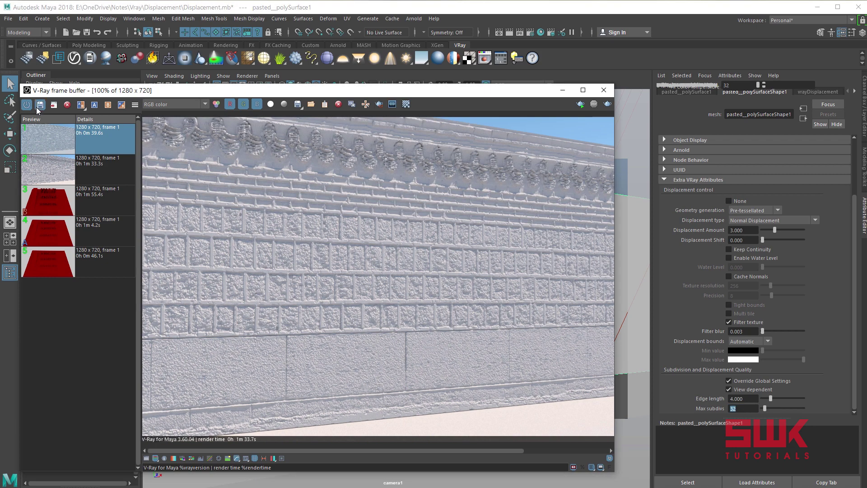
{"action": "left_click", "coordinate": [38, 106]}
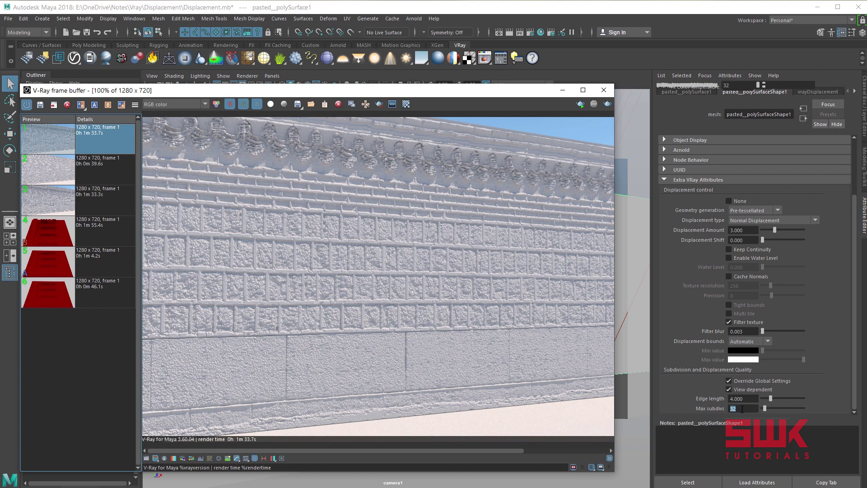
{"action": "left_click", "coordinate": [743, 410]}
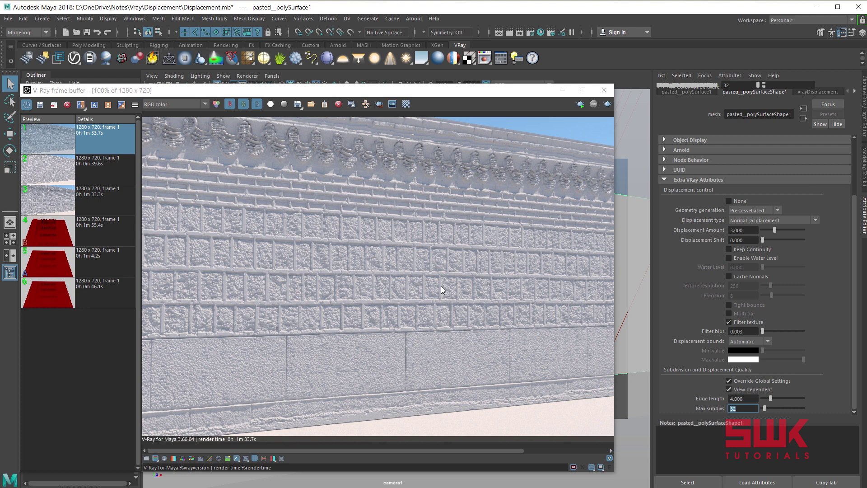
Step: Set the wall's local Edge length to 1 and render the wall again
{"action": "key", "text": "shift+Tab"}
{"action": "type", "text": "1"}
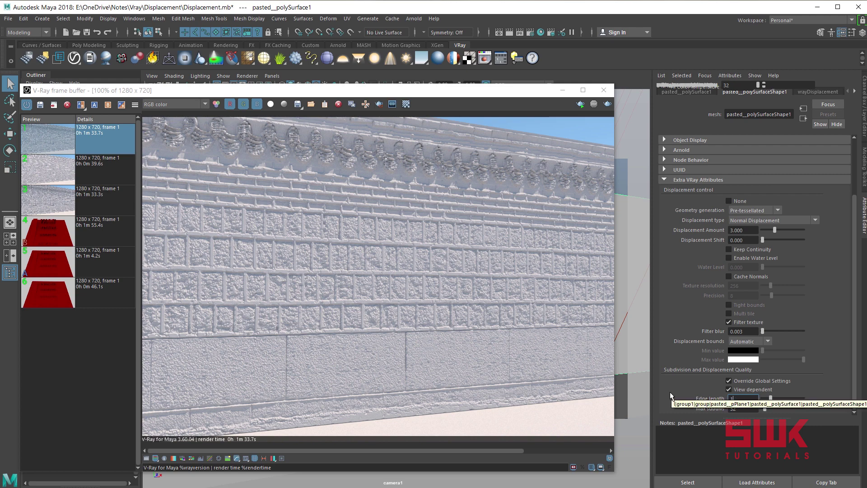
{"action": "key", "text": "Return"}
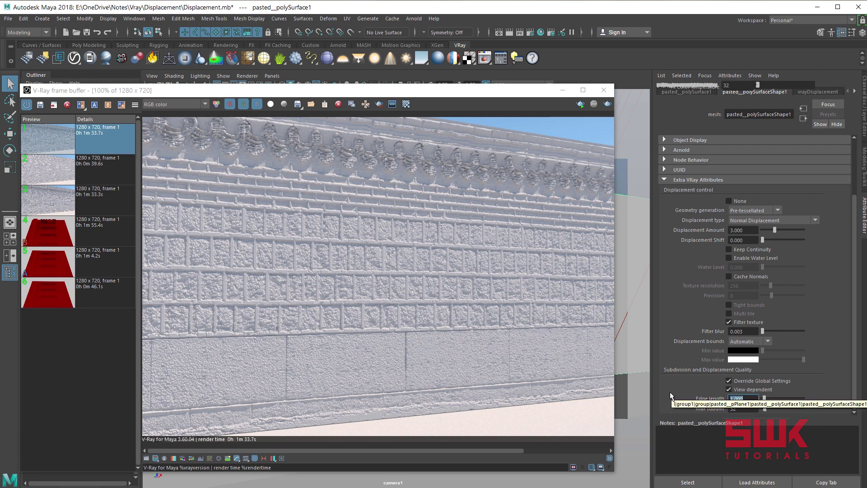
{"action": "left_click", "coordinate": [608, 104]}
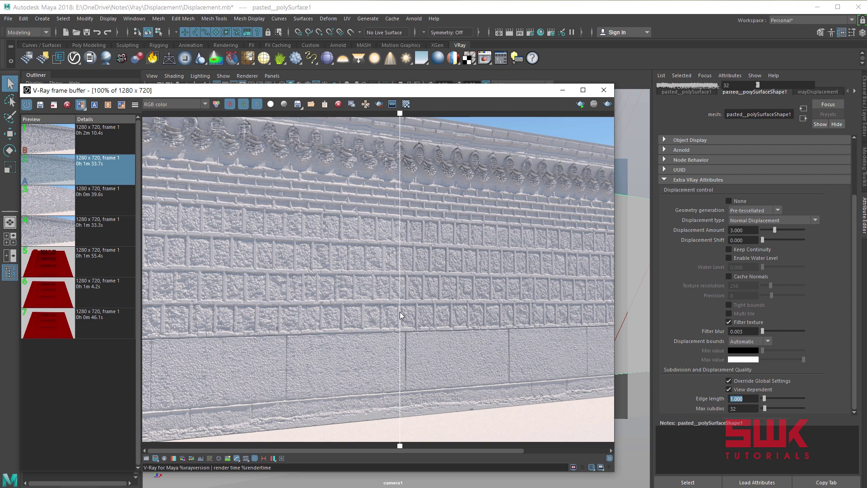
Step: Compare the Edge length 1 render with the previous one across the A/B divider, and close the comparison and frame buffer
{"action": "left_click_drag", "start_coordinate": [401, 316], "coordinate": [144, 323]}
{"action": "left_click_drag", "start_coordinate": [285, 322], "coordinate": [393, 321]}
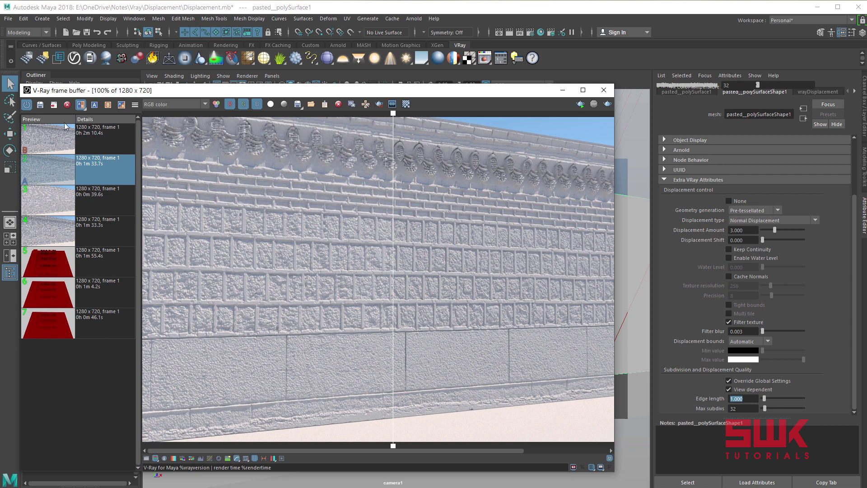
{"action": "left_click", "coordinate": [80, 105]}
{"action": "left_click", "coordinate": [604, 90]}
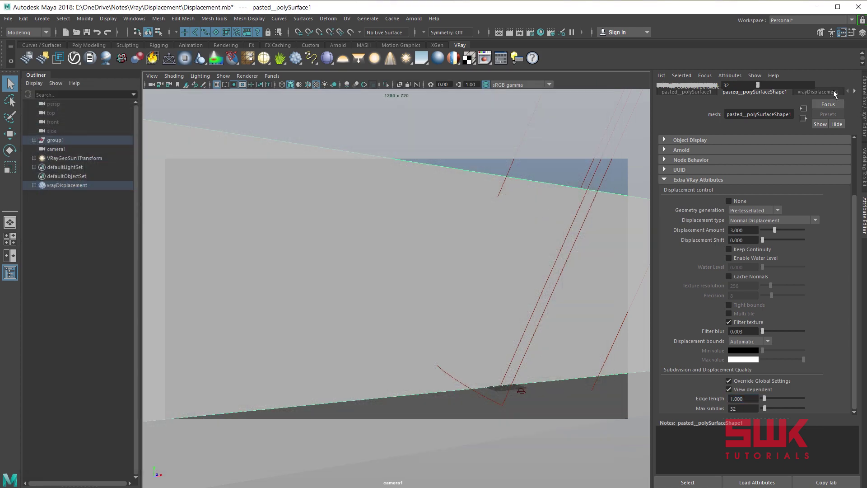
Step: Map the diffuse color of Wall_Mtl with a File texture using TexturesCom_BrickLargeSpecial0068_2_seamless_S.jpg
{"action": "right_click", "coordinate": [532, 202]}
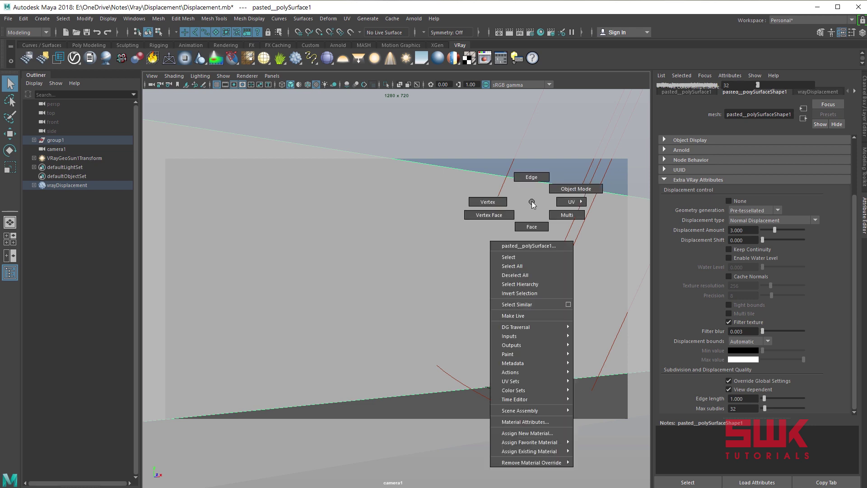
{"action": "left_click", "coordinate": [558, 421]}
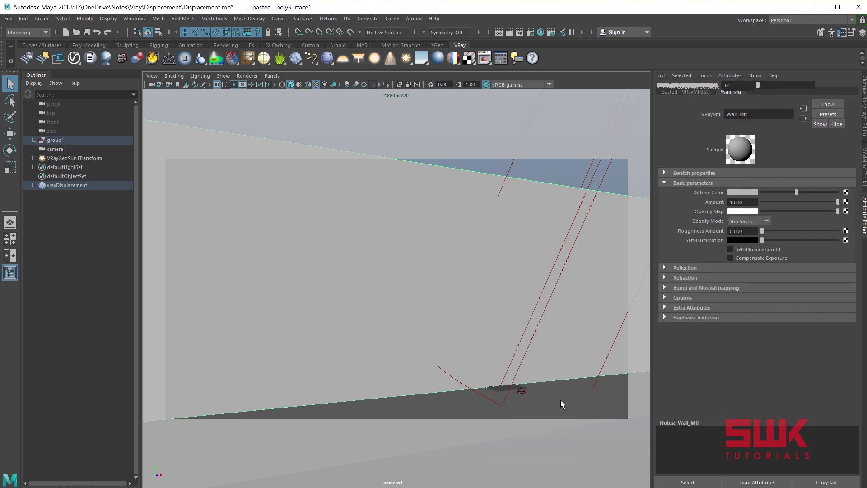
{"action": "left_click", "coordinate": [846, 192]}
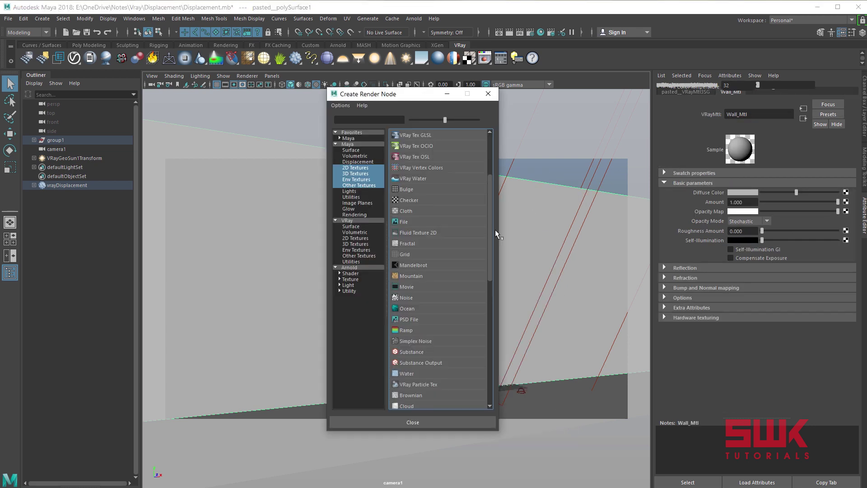
{"action": "left_click", "coordinate": [408, 220]}
{"action": "left_click", "coordinate": [849, 215]}
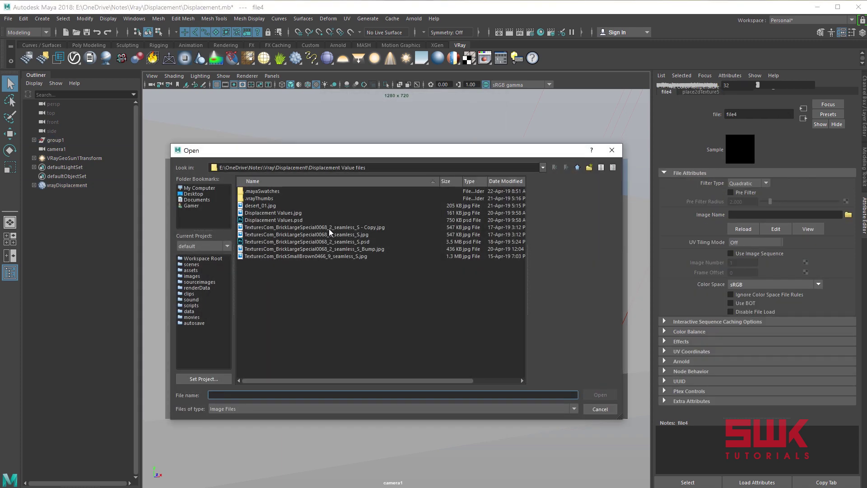
{"action": "left_click", "coordinate": [307, 235]}
{"action": "left_click", "coordinate": [600, 394]}
Step: Map the diffuse color of the ground's material, Ground_Mtl, with a File texture using desert_01.jpg
{"action": "left_click", "coordinate": [574, 401]}
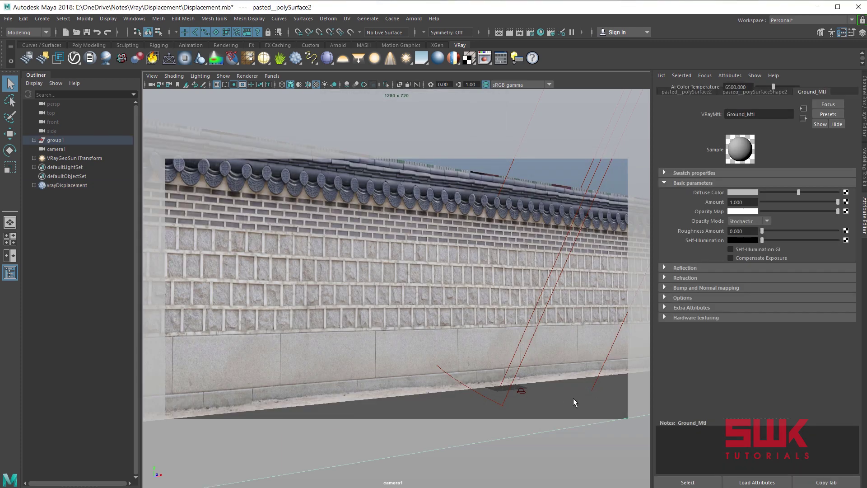
{"action": "left_click", "coordinate": [846, 193]}
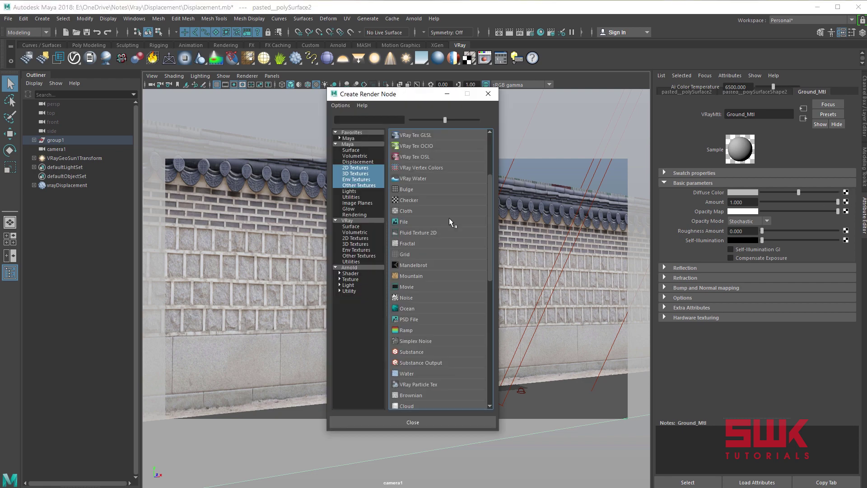
{"action": "left_click", "coordinate": [410, 218]}
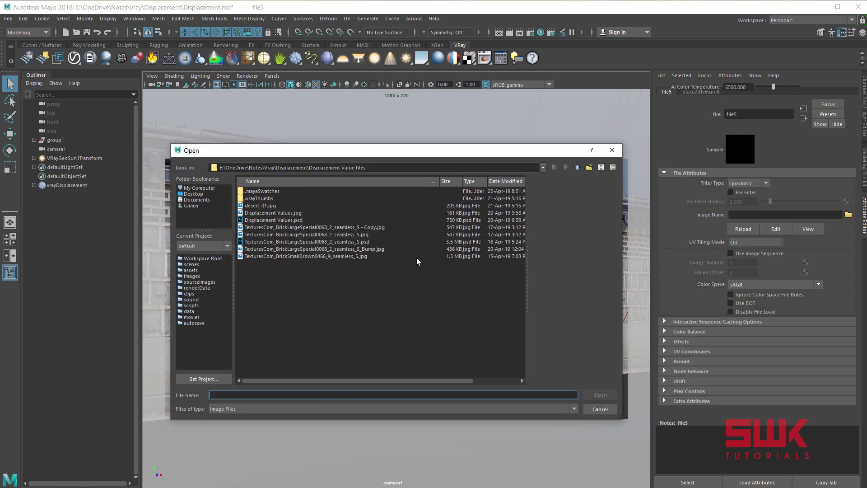
{"action": "left_click", "coordinate": [261, 206]}
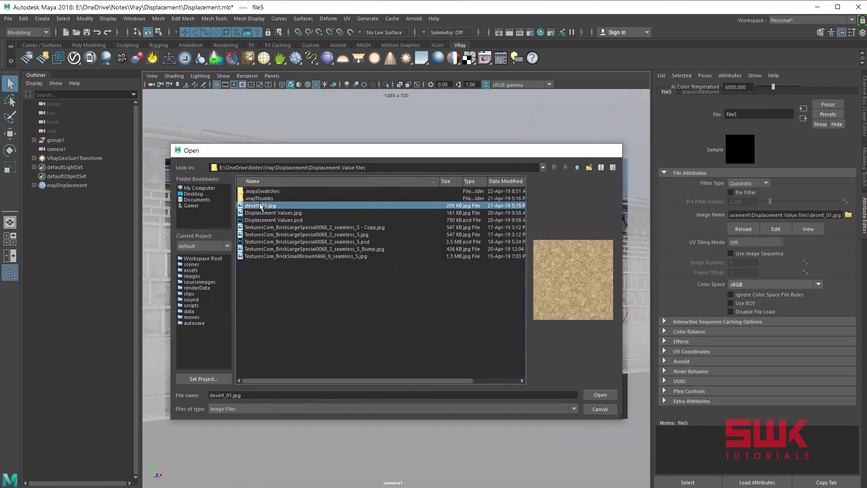
{"action": "left_click", "coordinate": [610, 396]}
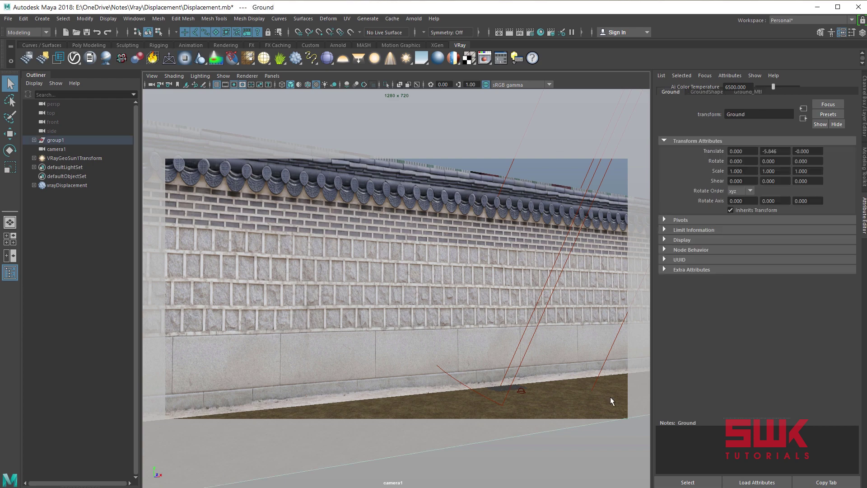
Step: Create a V-Ray displacement node for the selected Ground object and expand it to show its member
{"action": "right_click", "coordinate": [295, 59]}
{"action": "left_click", "coordinate": [306, 73]}
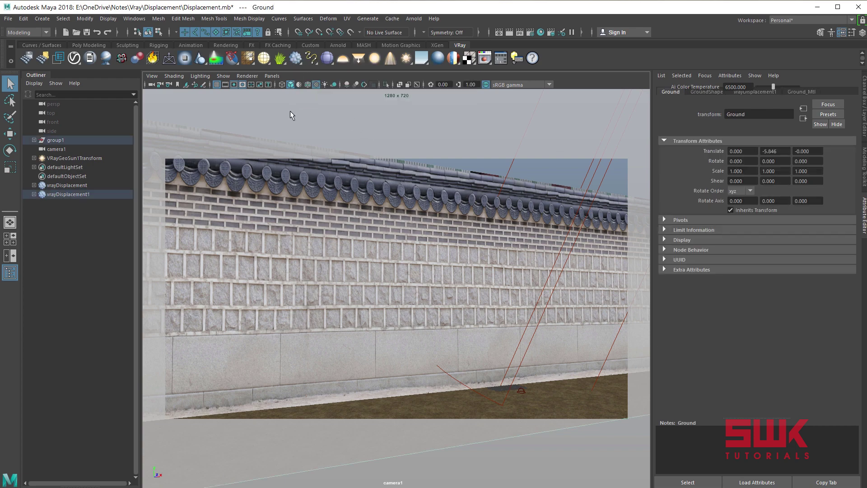
{"action": "left_click", "coordinate": [34, 194]}
Step: Assign a File texture with desert_01.jpg as the ground's displacement map and render the textured scene
{"action": "left_click", "coordinate": [69, 194]}
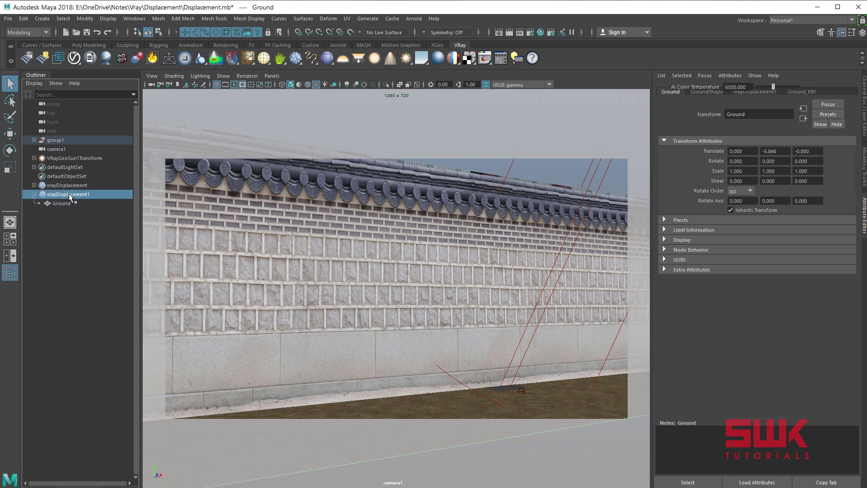
{"action": "left_click", "coordinate": [846, 191]}
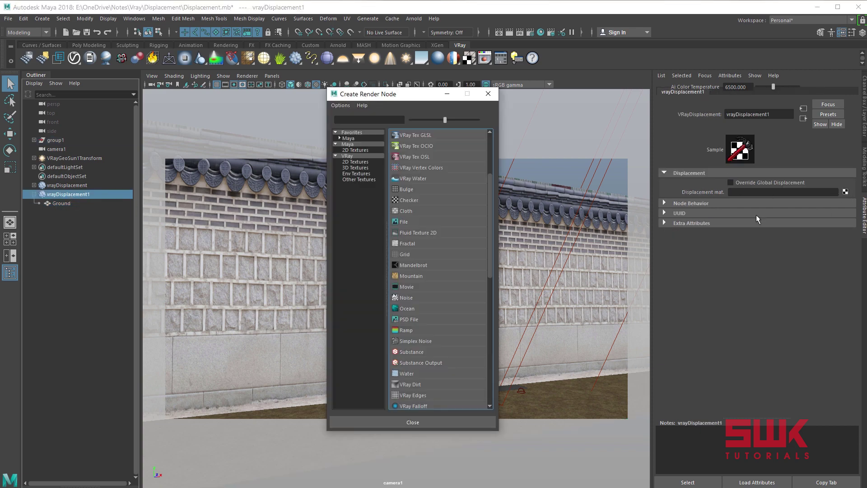
{"action": "left_click", "coordinate": [415, 221]}
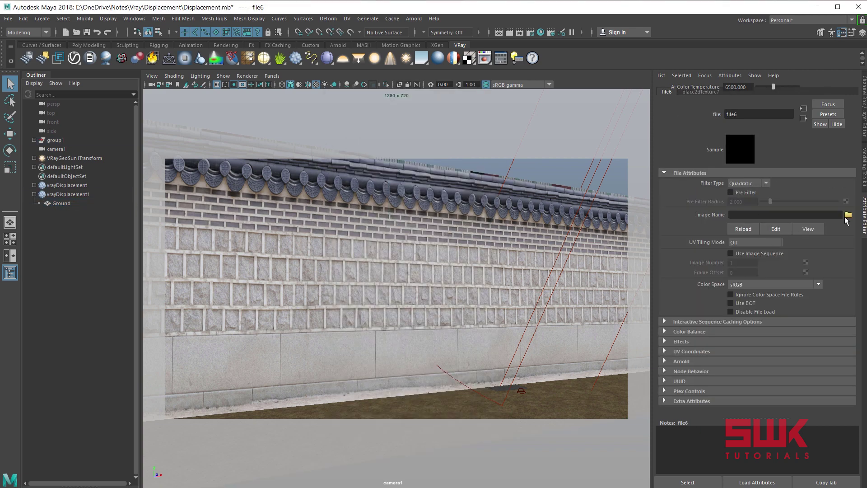
{"action": "left_click", "coordinate": [849, 215]}
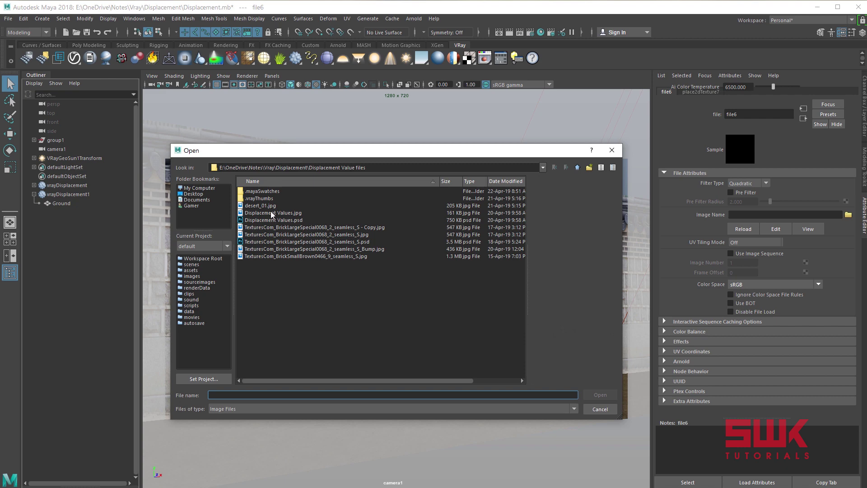
{"action": "left_click", "coordinate": [263, 207]}
{"action": "left_click", "coordinate": [600, 394]}
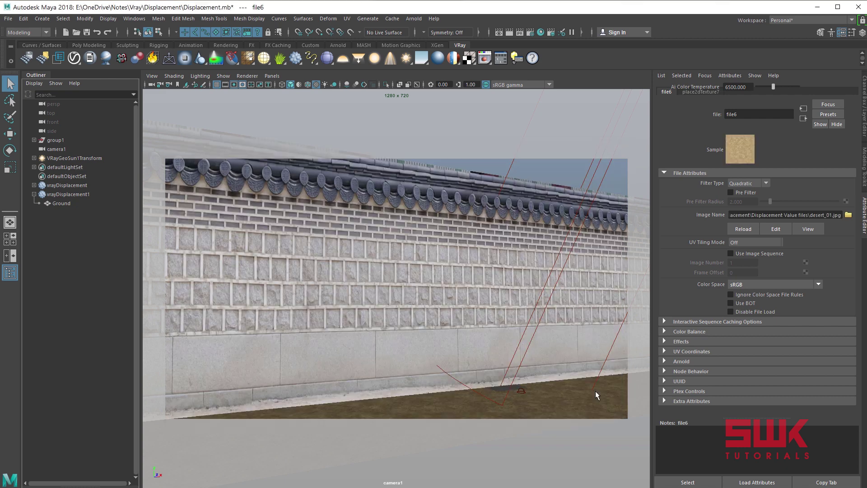
{"action": "left_click", "coordinate": [511, 33]}
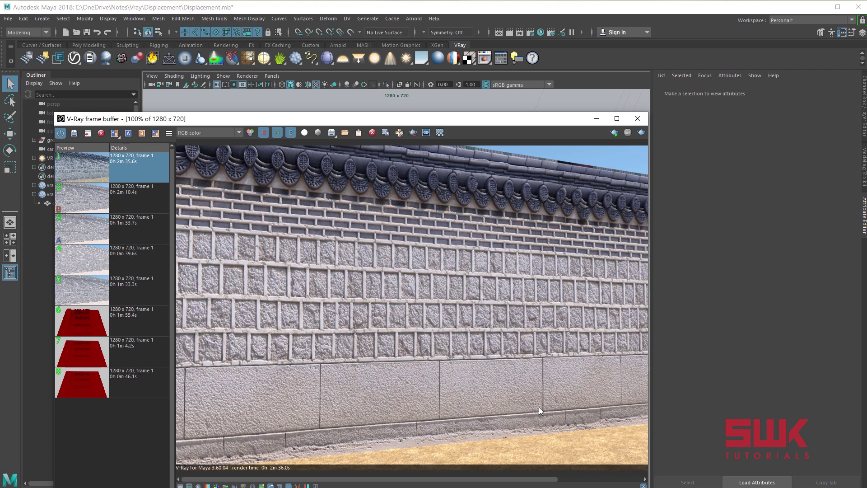
{"action": "left_click", "coordinate": [596, 119]}
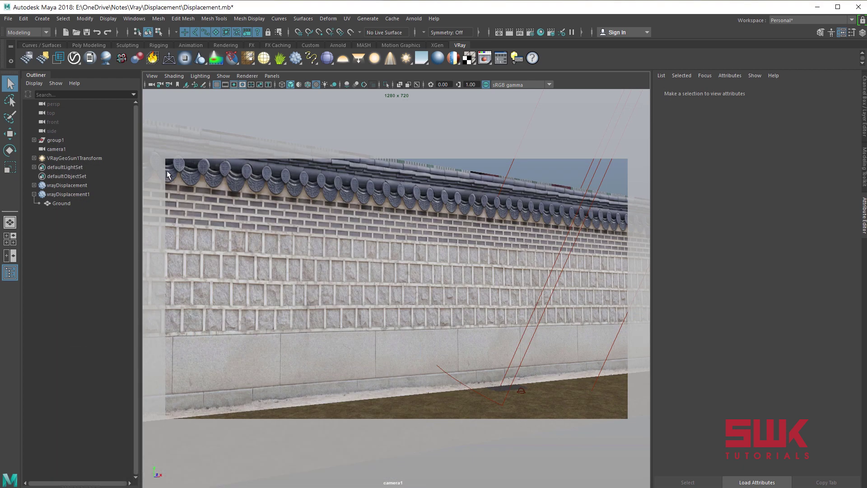
Step: Turn off displacement on the wall by enabling None in its shape's Displacement control attributes
{"action": "left_click", "coordinate": [64, 185]}
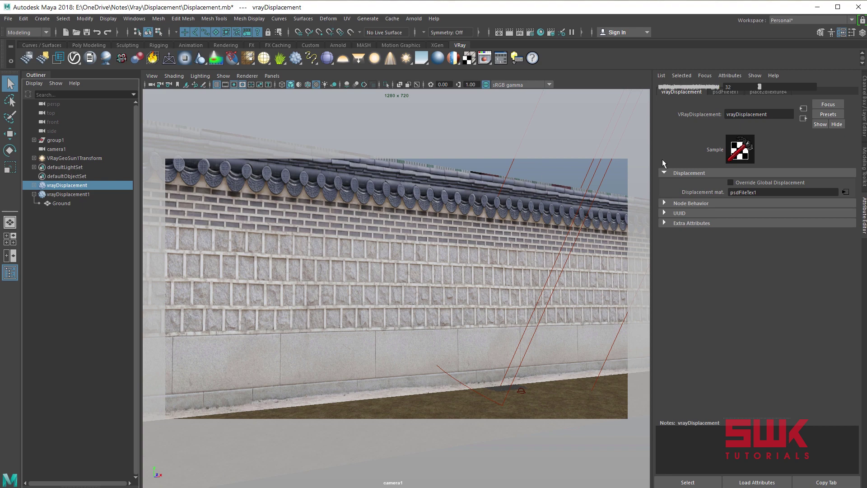
{"action": "left_click", "coordinate": [513, 187]}
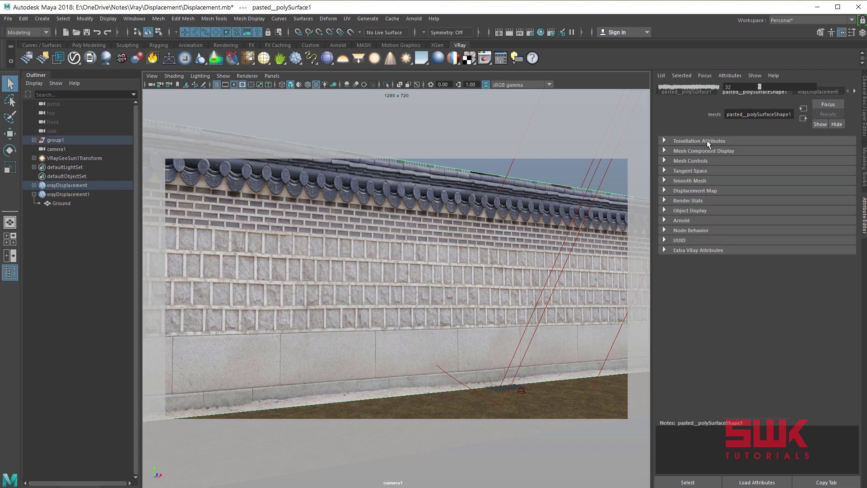
{"action": "left_click", "coordinate": [661, 251]}
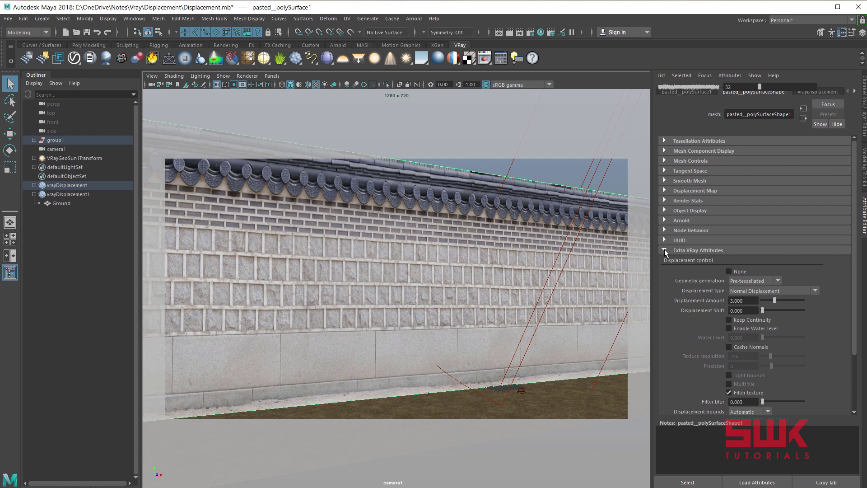
{"action": "left_click", "coordinate": [740, 273]}
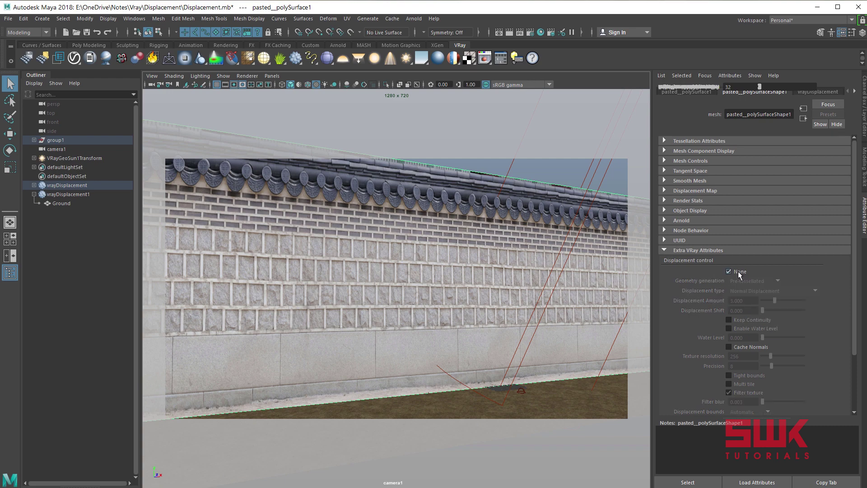
Step: Add V-Ray Displacement control attributes to the ground's shape with None enabled, and render the scene without displacement
{"action": "left_click", "coordinate": [607, 401]}
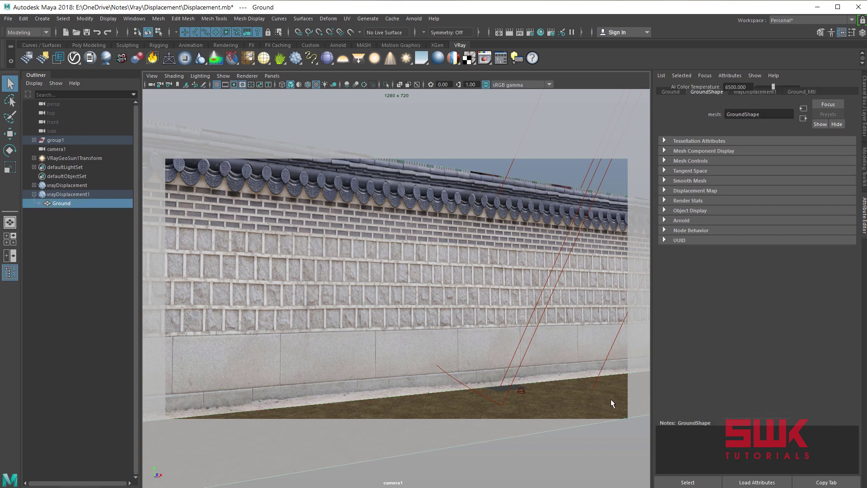
{"action": "left_click", "coordinate": [731, 75]}
{"action": "mouse_move", "coordinate": [796, 111]}
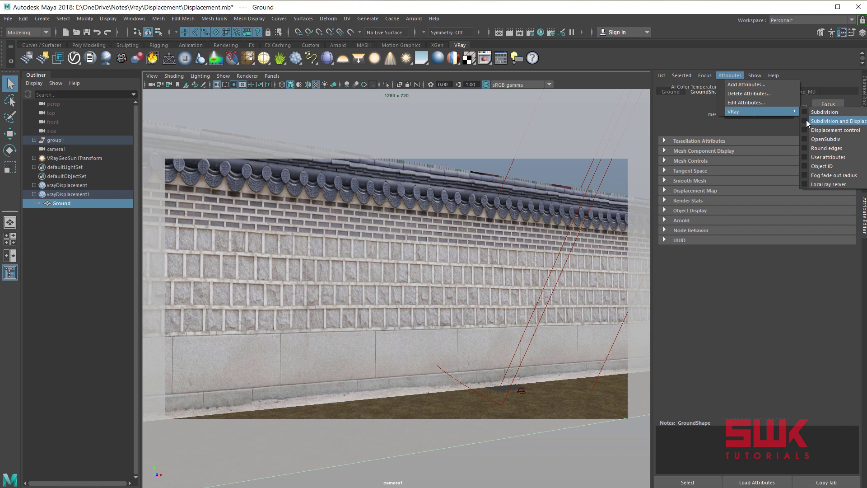
{"action": "left_click", "coordinate": [806, 130]}
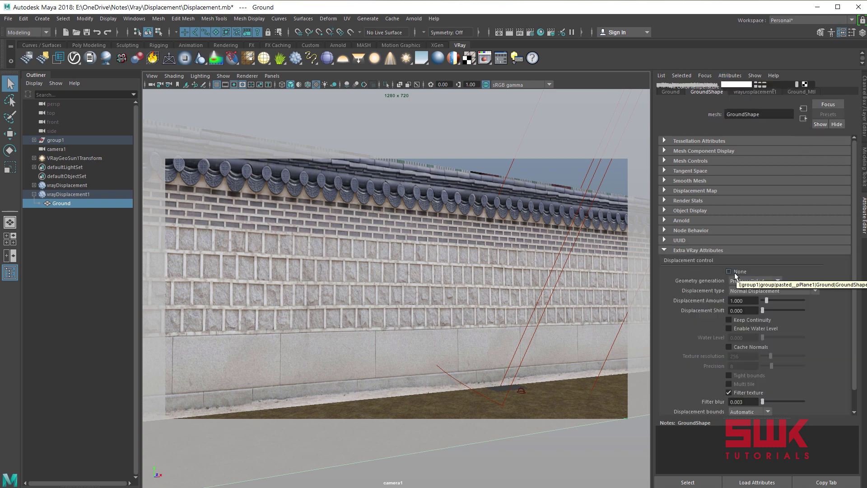
{"action": "left_click", "coordinate": [729, 272]}
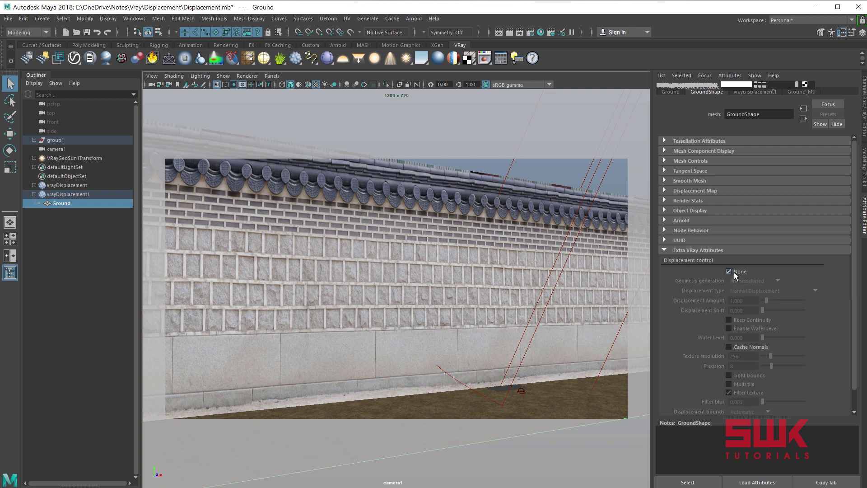
{"action": "left_click", "coordinate": [511, 34]}
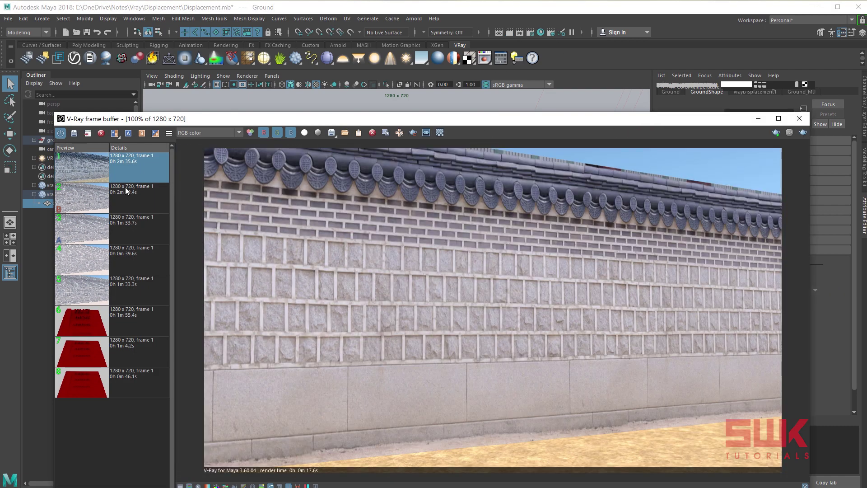